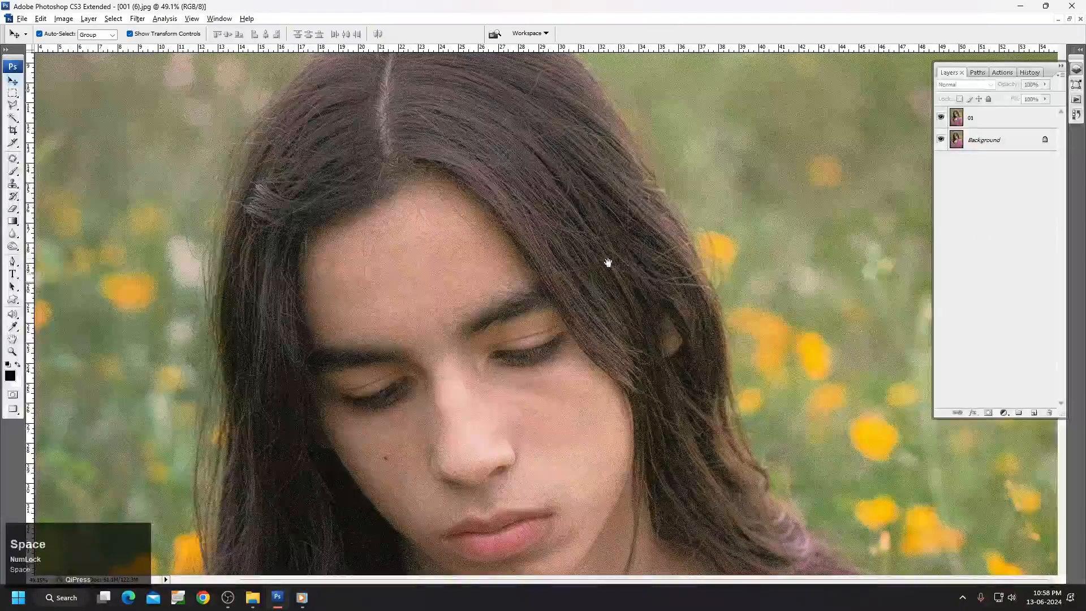
pyautogui.rightClick(527, 174)
pyautogui.click(557, 184)
pyautogui.keyDown('ctrl'); pyautogui.click(683, 357); pyautogui.keyUp('ctrl')
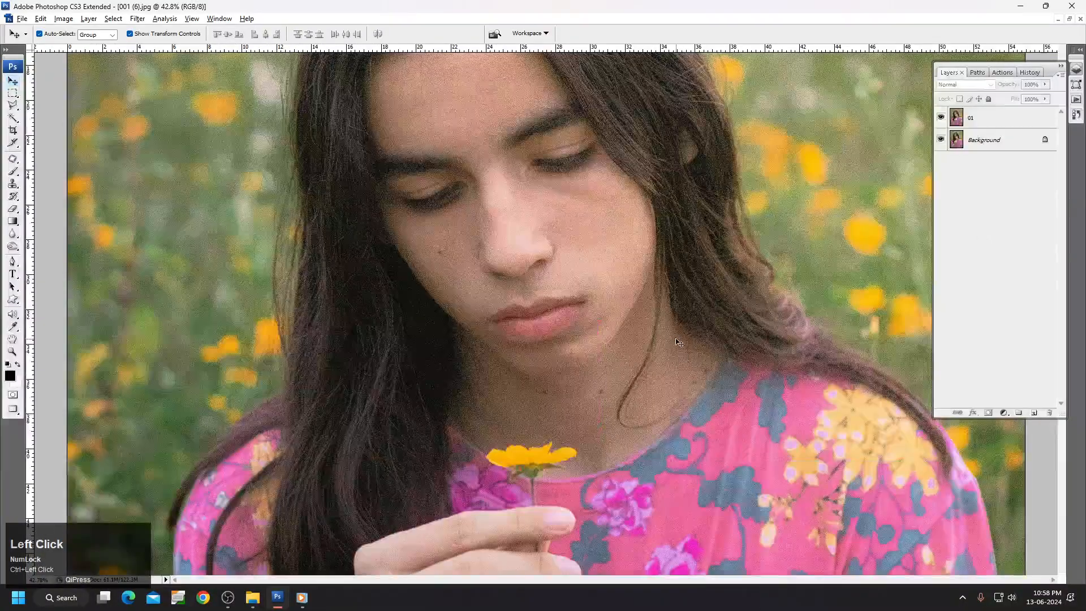
pyautogui.scroll(3, 681, 350)
pyautogui.hotkey('ctrl', 'shift')
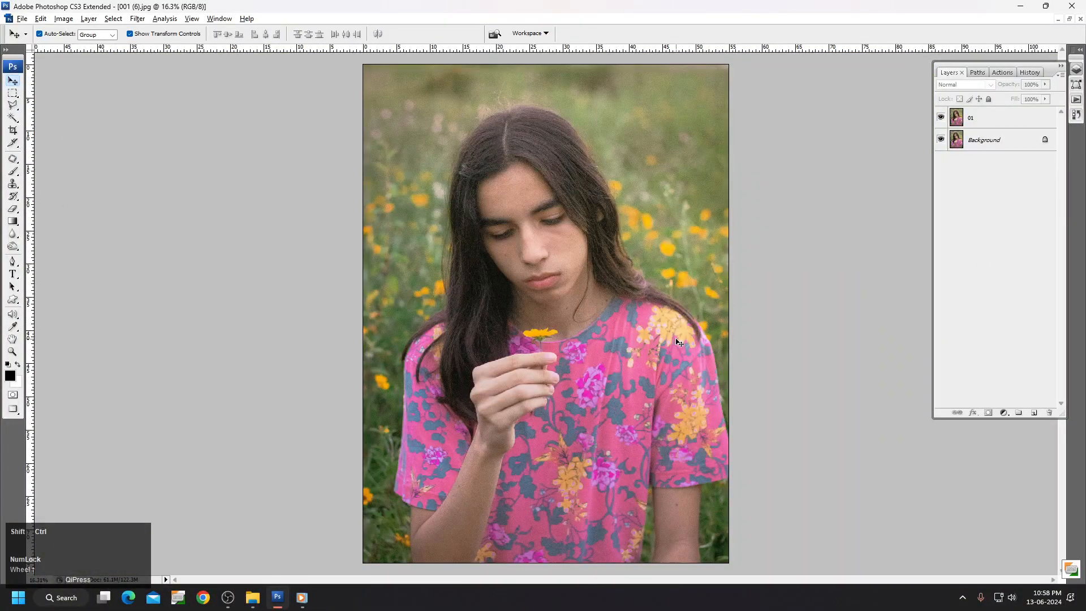
pyautogui.hotkey('ctrl', 'shift', 'l')
pyautogui.click(575, 213)
pyautogui.click(64, 19)
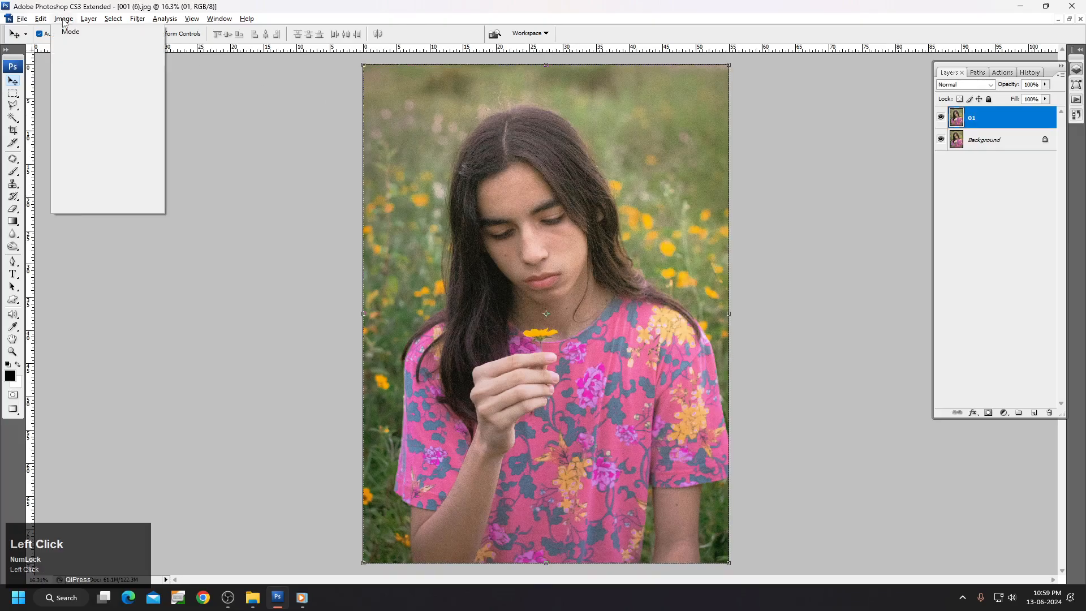
pyautogui.click(101, 50)
pyautogui.click(990, 194)
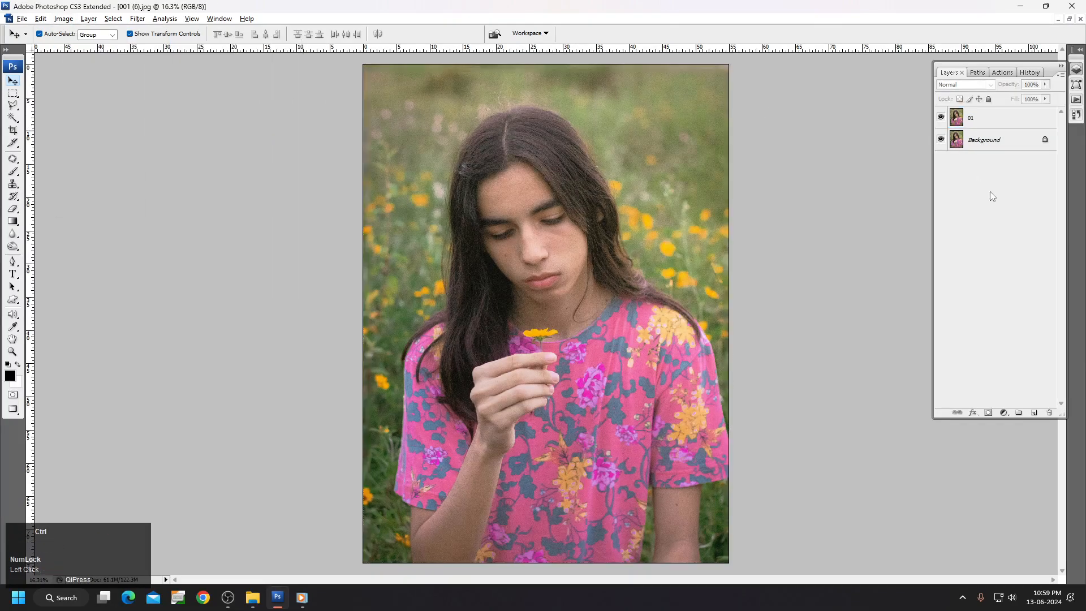
# - Step back to the state with only the Background layer and duplicate it as a layer named 01
pyautogui.hotkey('ctrl', 'alt', 'z')
pyautogui.rightClick(986, 130)
pyautogui.click(997, 145)
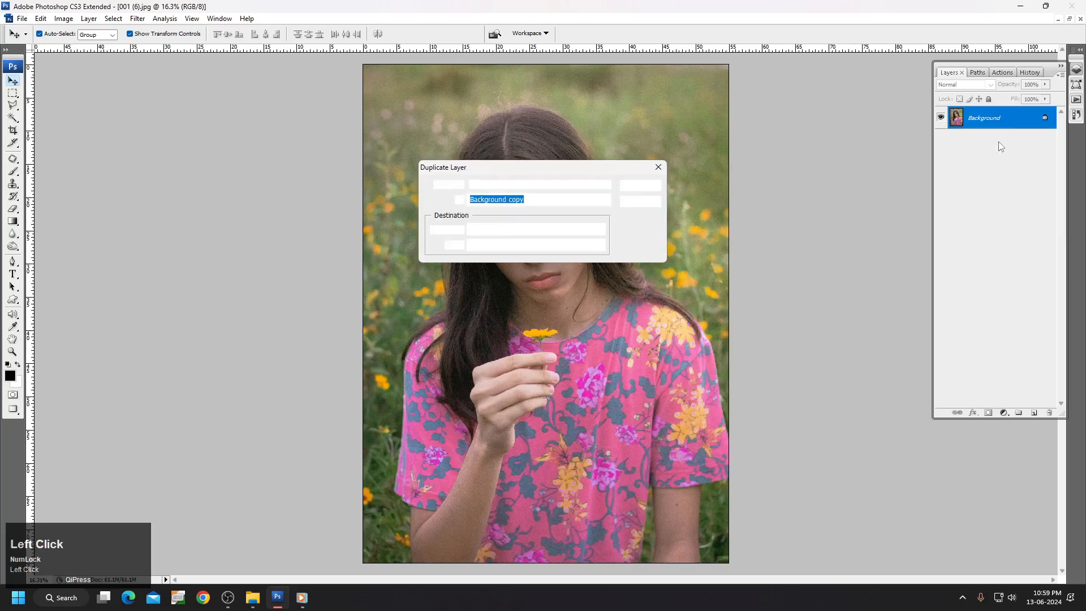
pyautogui.write('01')
pyautogui.press('Return')
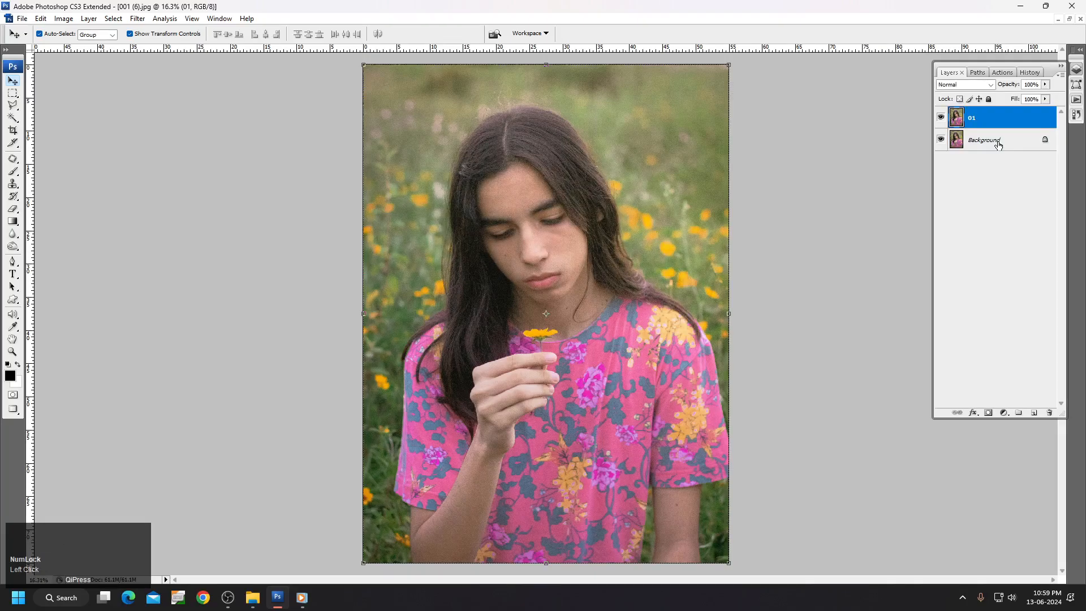
pyautogui.hotkey('alt', 'i')
pyautogui.press('a')
pyautogui.press('Down')
pyautogui.press('Return')
pyautogui.hotkey('ctrl', 'z')
# - Apply the Auto Contrast adjustment to layer 01
pyautogui.click(56, 20)
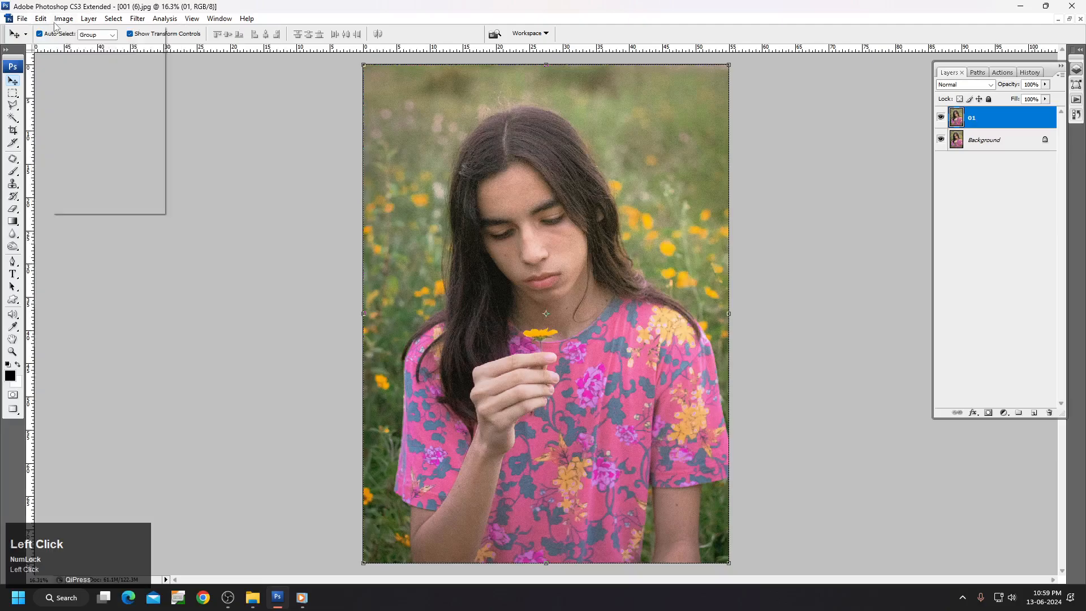
pyautogui.moveTo(110, 50)
pyautogui.click(195, 68)
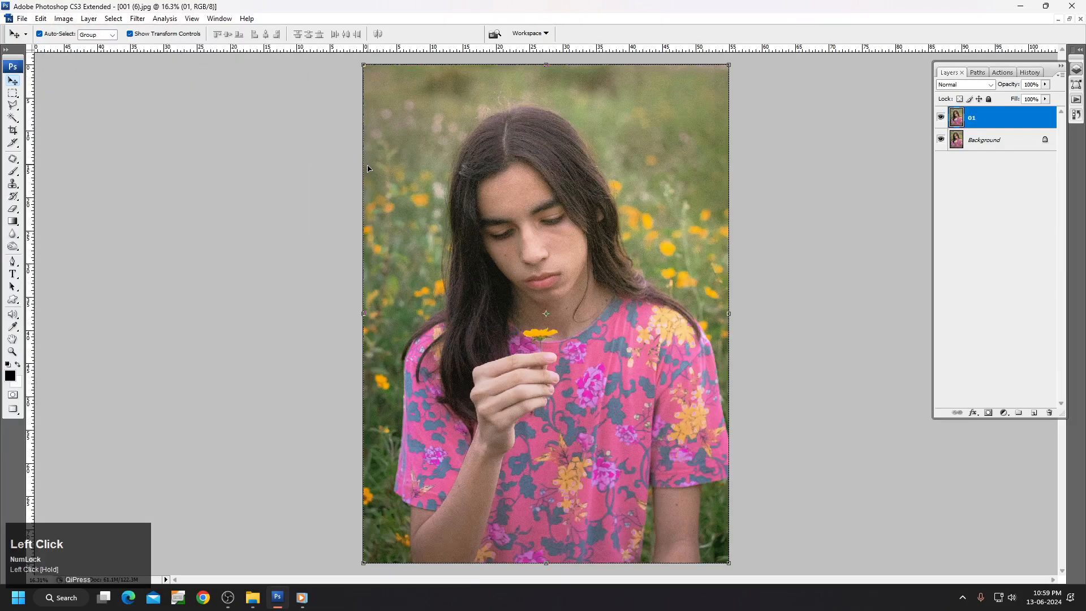
# - Apply Auto Color to layer 01 and fade the correction to 11% opacity
pyautogui.click(63, 19)
pyautogui.moveTo(111, 50)
pyautogui.click(226, 80)
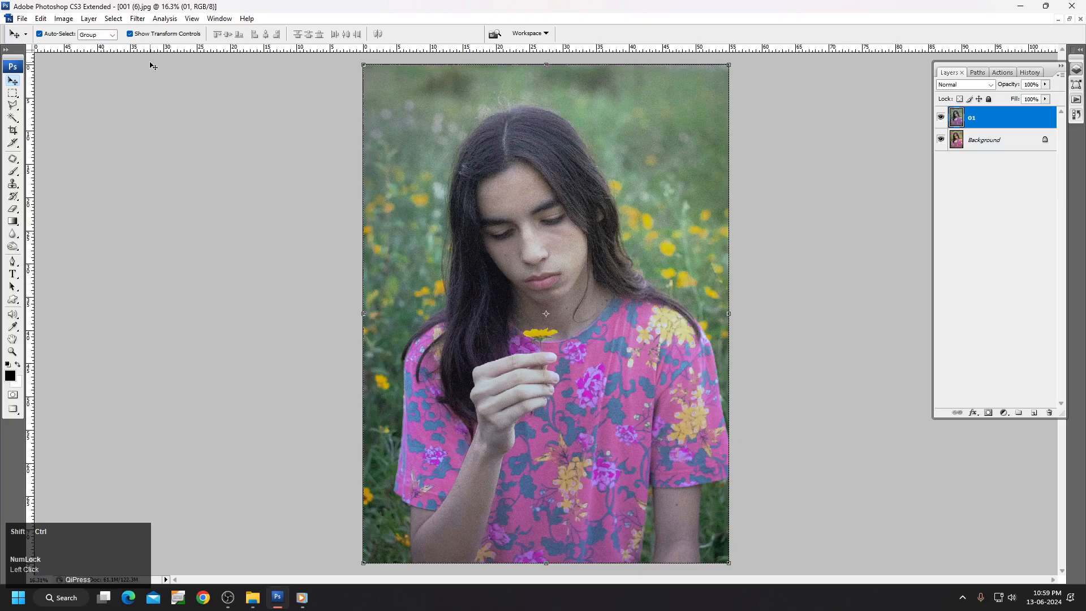
pyautogui.hotkey('ctrl', 'shift', 'f')
pyautogui.write('16.31')
pyautogui.press('Return')
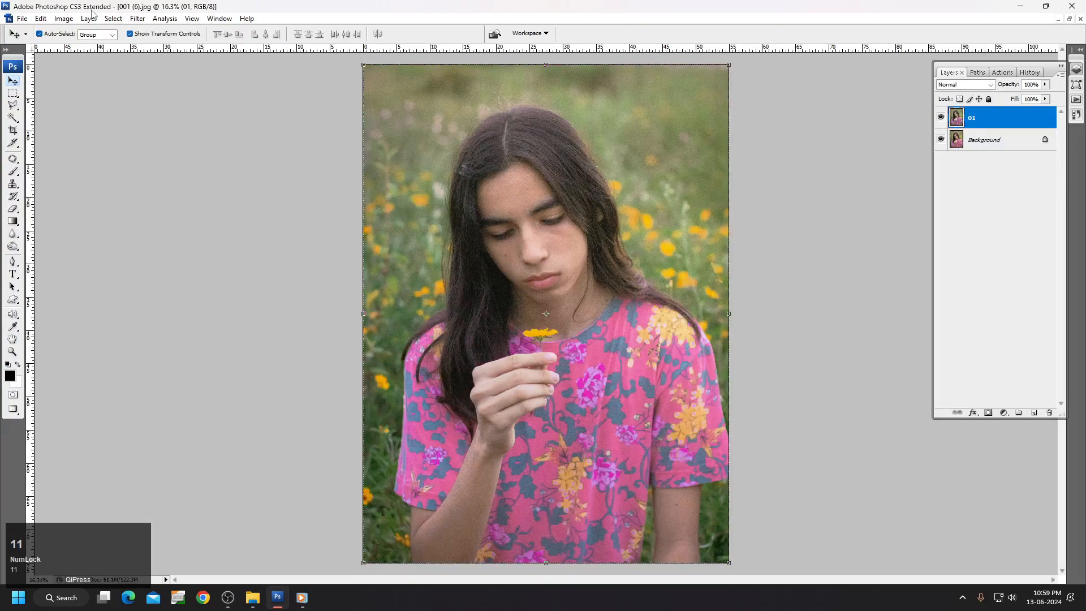
# - Adjust the RGB Levels of layer 01 with input levels of 29, 1.12 and 251
pyautogui.click(64, 19)
pyautogui.moveTo(111, 48)
pyautogui.click(206, 49)
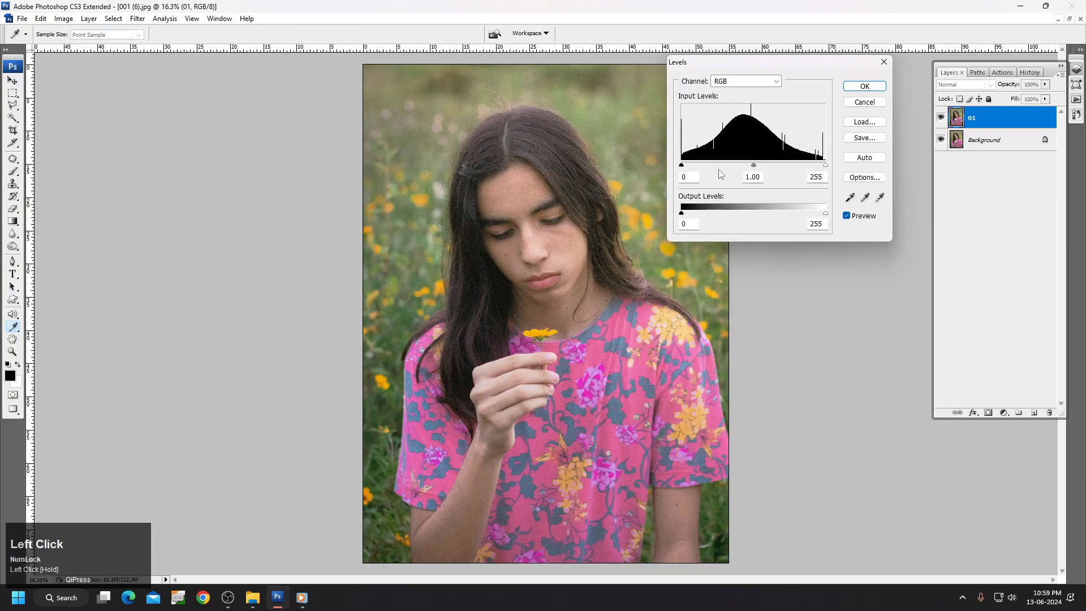
pyautogui.moveTo(696, 170)
pyautogui.mouseDown()
pyautogui.moveTo(754, 165)
pyautogui.moveTo(699, 168)
pyautogui.mouseUp()
pyautogui.click(823, 165)
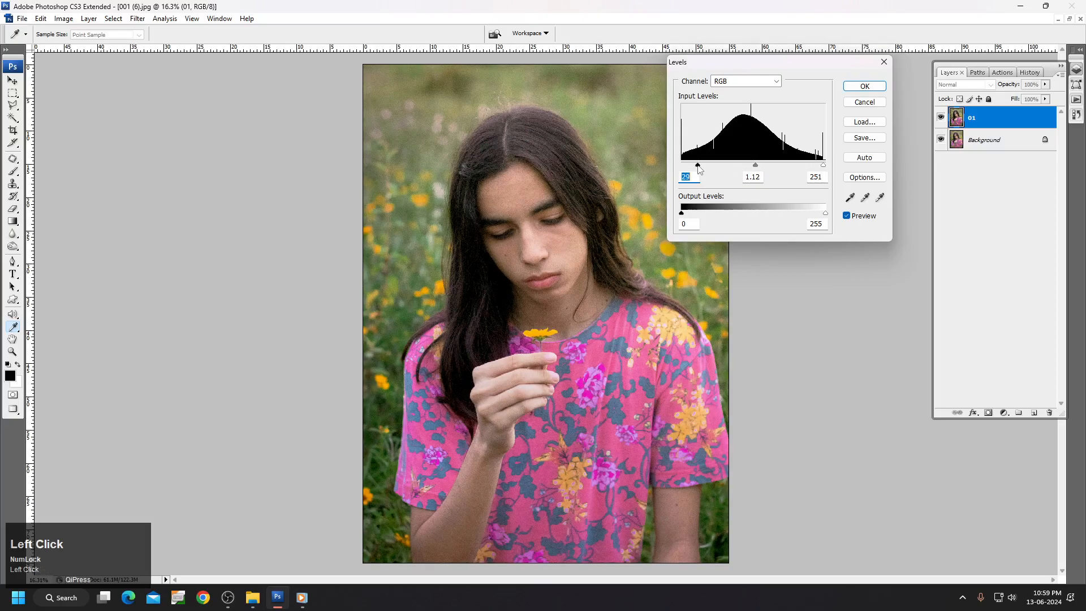
pyautogui.scroll(1, 698, 168)
pyautogui.press('Return')
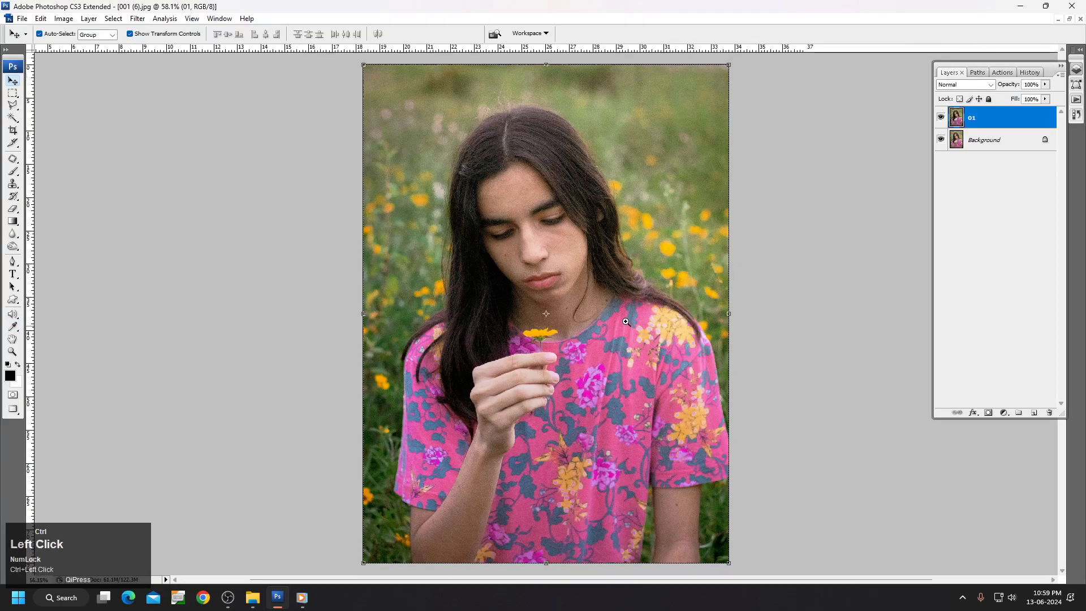
# - Apply the Despeckle noise filter to layer 01 while viewing the face close up
pyautogui.keyDown('ctrl'); pyautogui.click(625, 323); pyautogui.keyUp('ctrl')
pyautogui.keyDown('ctrl'); pyautogui.click(571, 336); pyautogui.keyUp('ctrl')
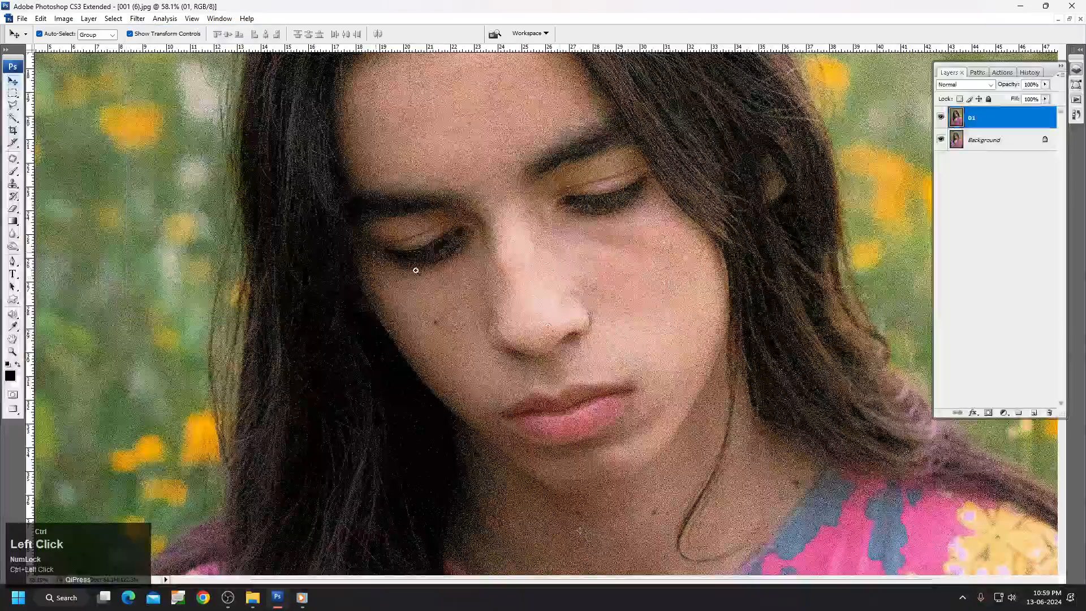
pyautogui.keyDown('alt'); pyautogui.click(598, 296); pyautogui.keyUp('alt')
pyautogui.rightClick(601, 295)
pyautogui.click(630, 303)
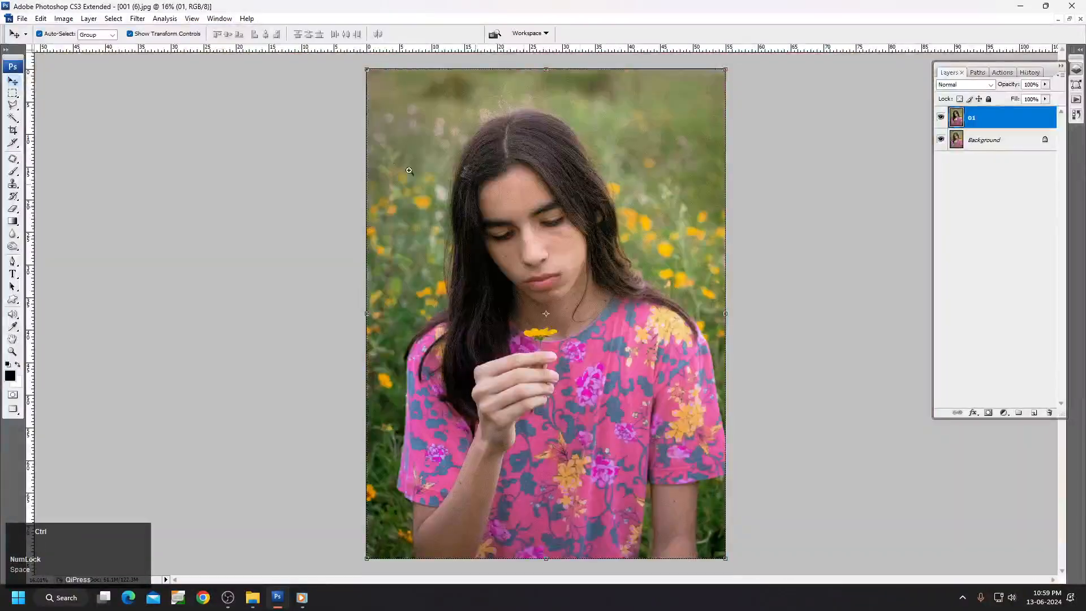
pyautogui.keyDown('ctrl'); pyautogui.click(614, 278); pyautogui.keyUp('ctrl')
pyautogui.keyDown('ctrl'); pyautogui.click(552, 355); pyautogui.keyUp('ctrl')
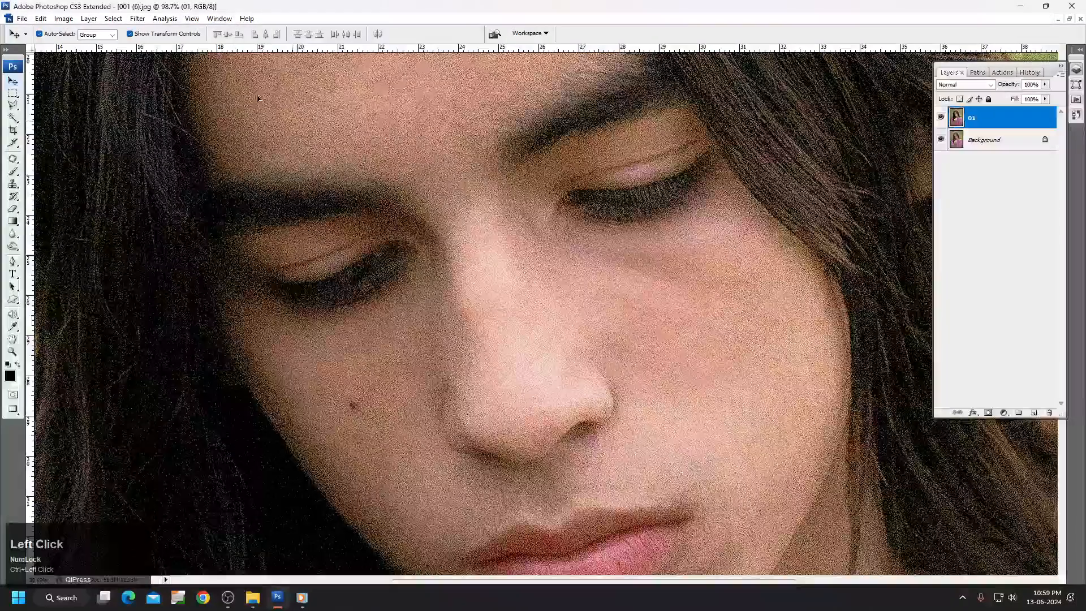
pyautogui.click(141, 23)
pyautogui.moveTo(198, 163)
pyautogui.click(297, 181)
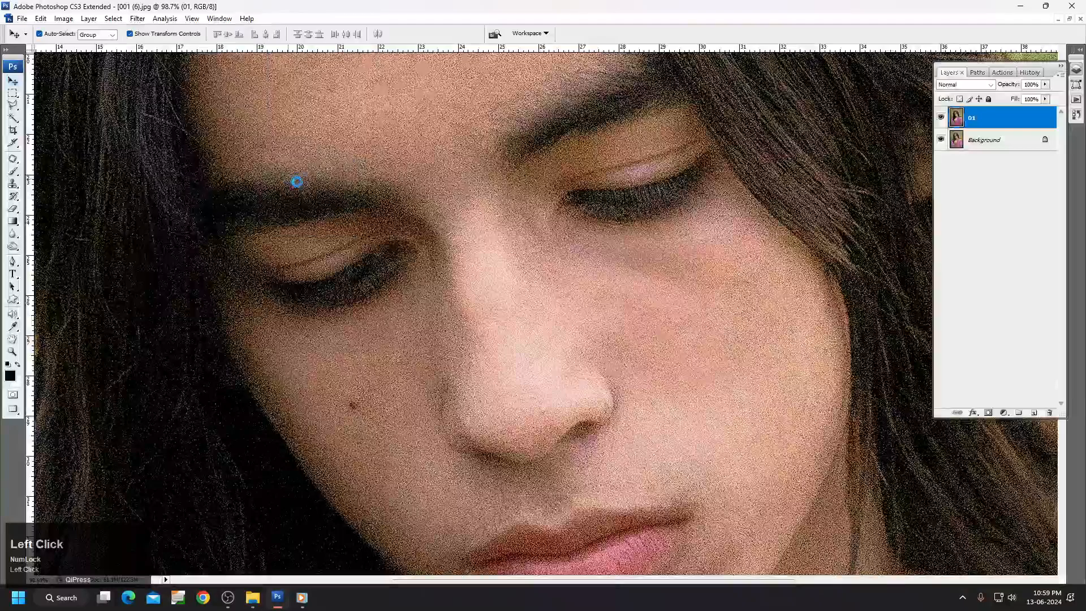
# - Apply the Dust & Scratches filter to layer 01 with a radius of 4 pixels and threshold 0
pyautogui.click(137, 19)
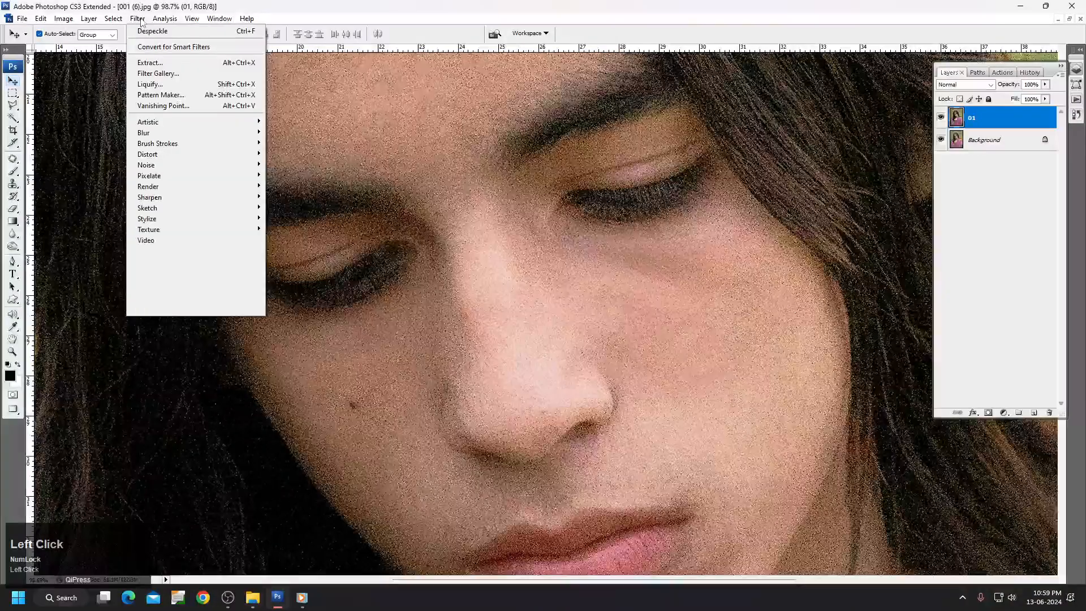
pyautogui.click(197, 176)
pyautogui.moveTo(198, 165)
pyautogui.click(291, 186)
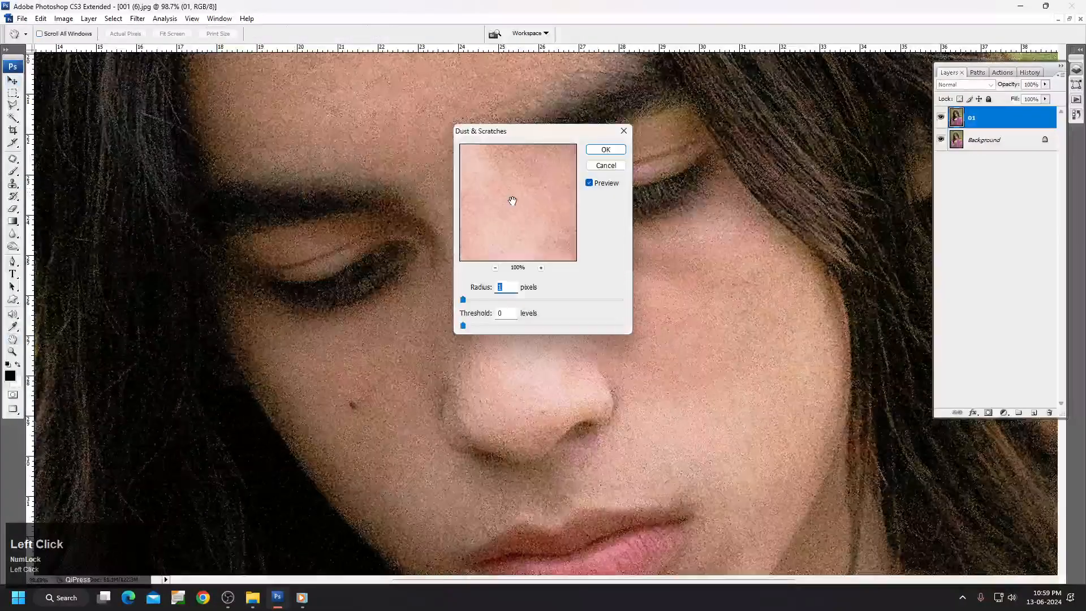
pyautogui.scroll(1, 502, 291)
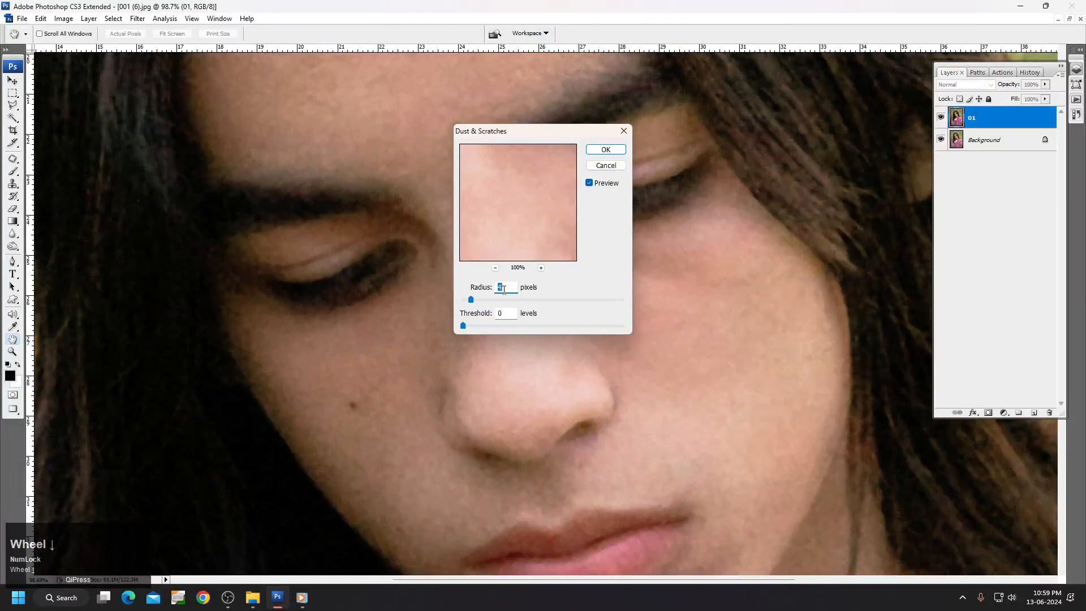
pyautogui.click(594, 150)
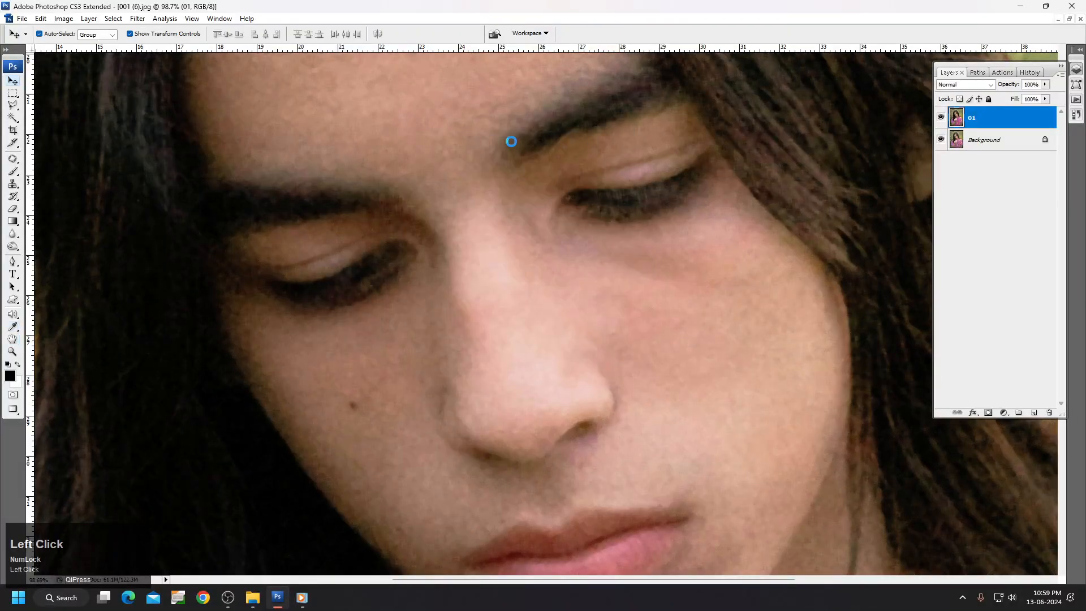
# - Sharpen layer 01 with the Unsharp Mask filter, keeping its preset settings
pyautogui.click(134, 18)
pyautogui.moveTo(175, 197)
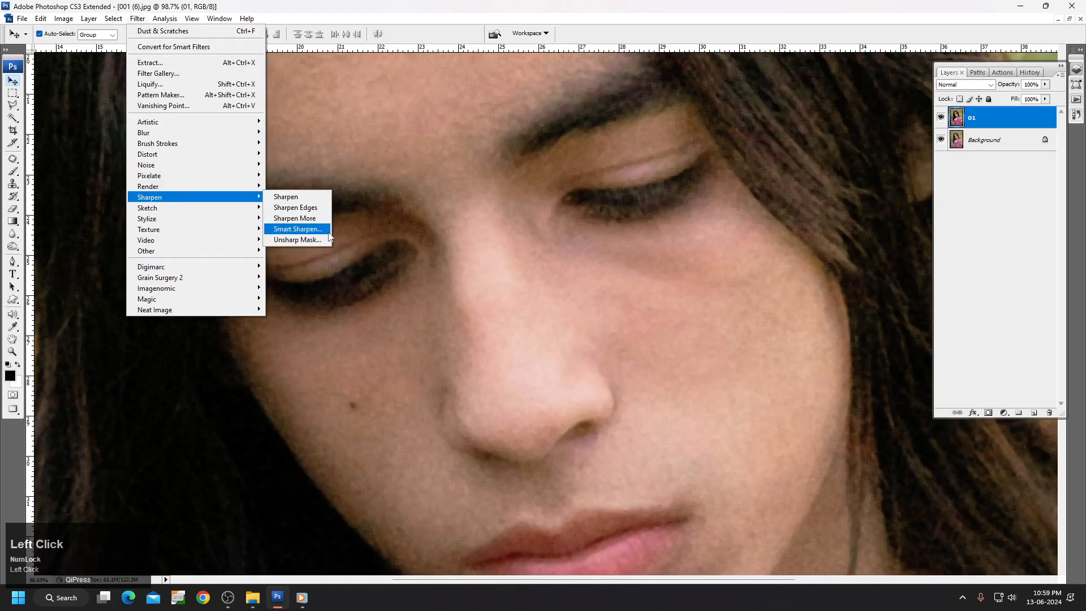
pyautogui.click(323, 239)
pyautogui.press('Return')
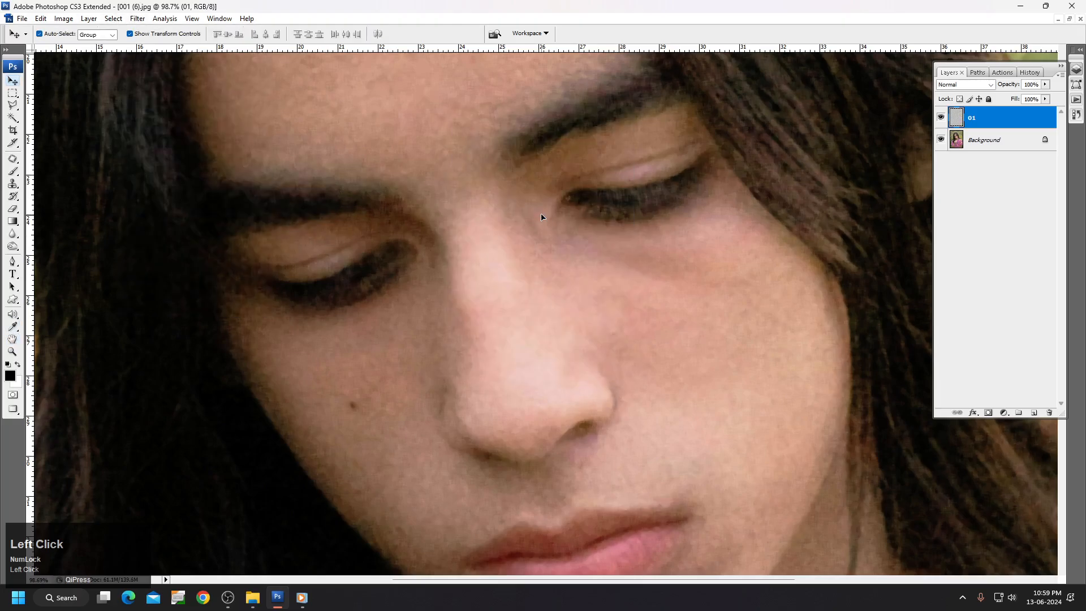
# - Smooth the skin with the Imagenomic Portraiture filter at Smoothing: High, sampling skin tones from the forehead and cheek
pyautogui.click(144, 18)
pyautogui.moveTo(192, 289)
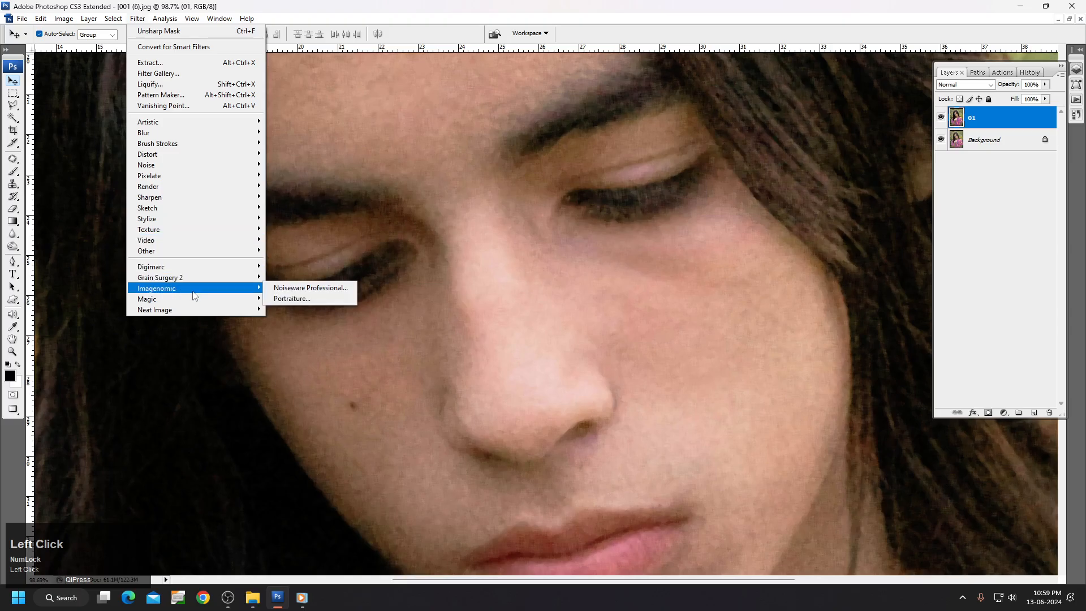
pyautogui.click(303, 296)
pyautogui.scroll(1, 573, 168)
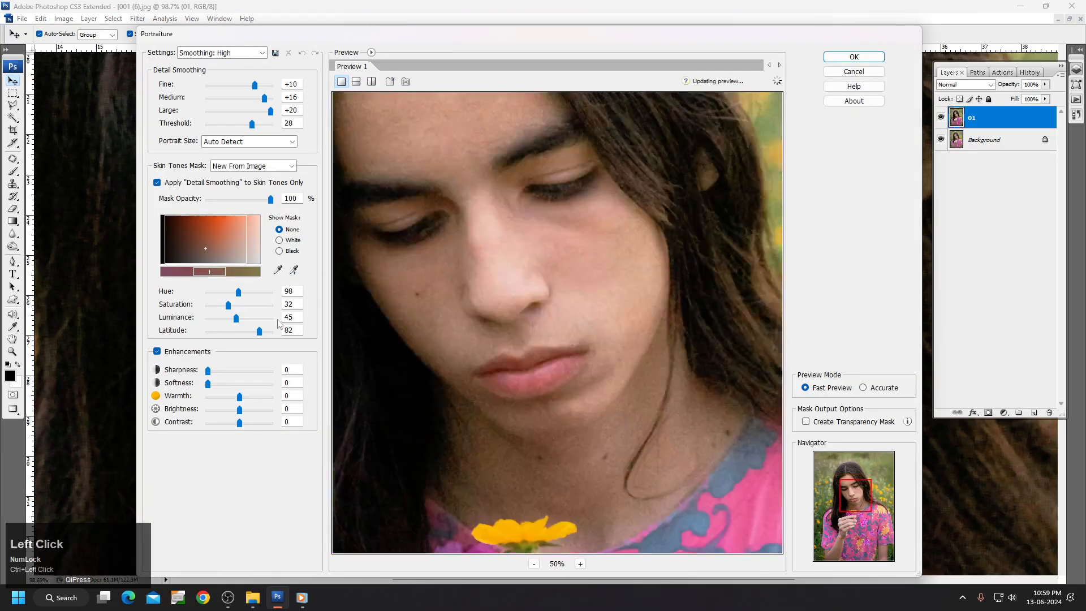
pyautogui.click(278, 270)
pyautogui.click(447, 151)
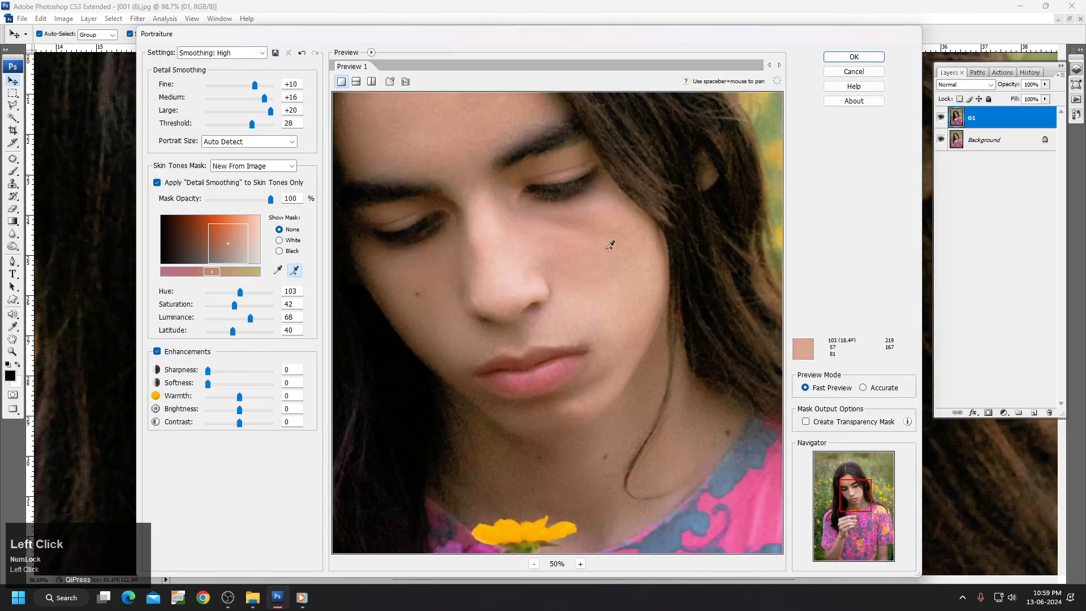
pyautogui.click(645, 294)
pyautogui.press('Return')
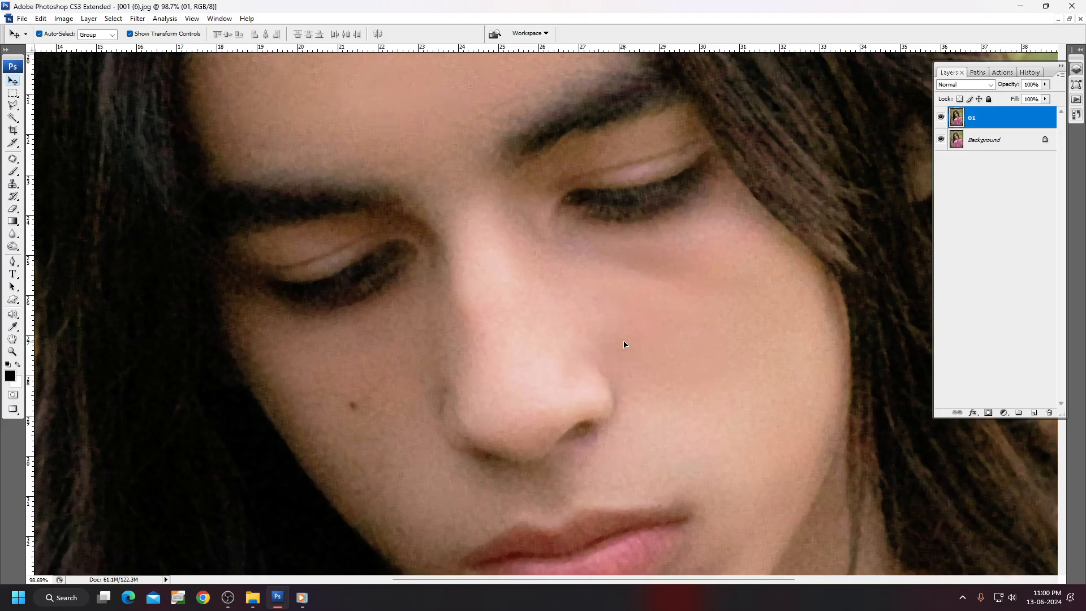
# - Open layer 01 in the Neat Image filter and build an automatic noise profile from the photo
pyautogui.click(137, 18)
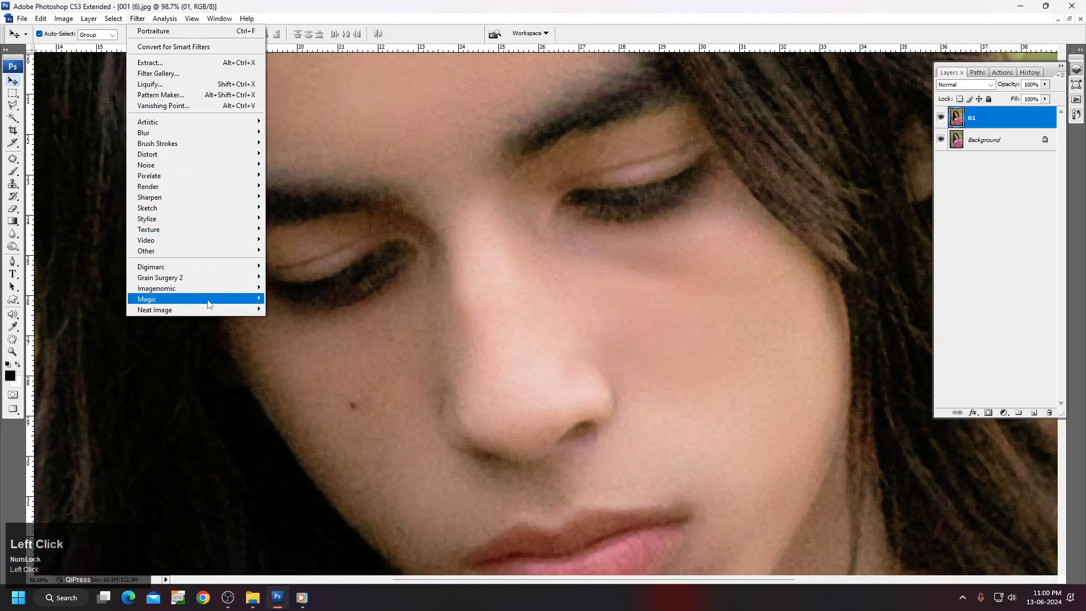
pyautogui.moveTo(237, 308)
pyautogui.click(294, 305)
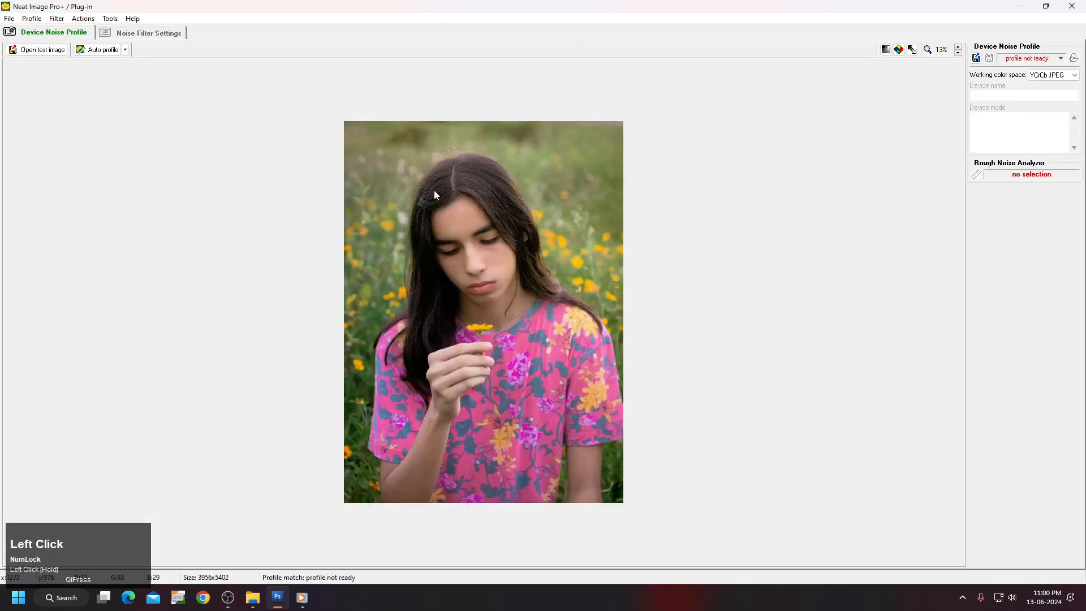
pyautogui.click(452, 237)
pyautogui.scroll(3, 447, 235)
pyautogui.click(89, 51)
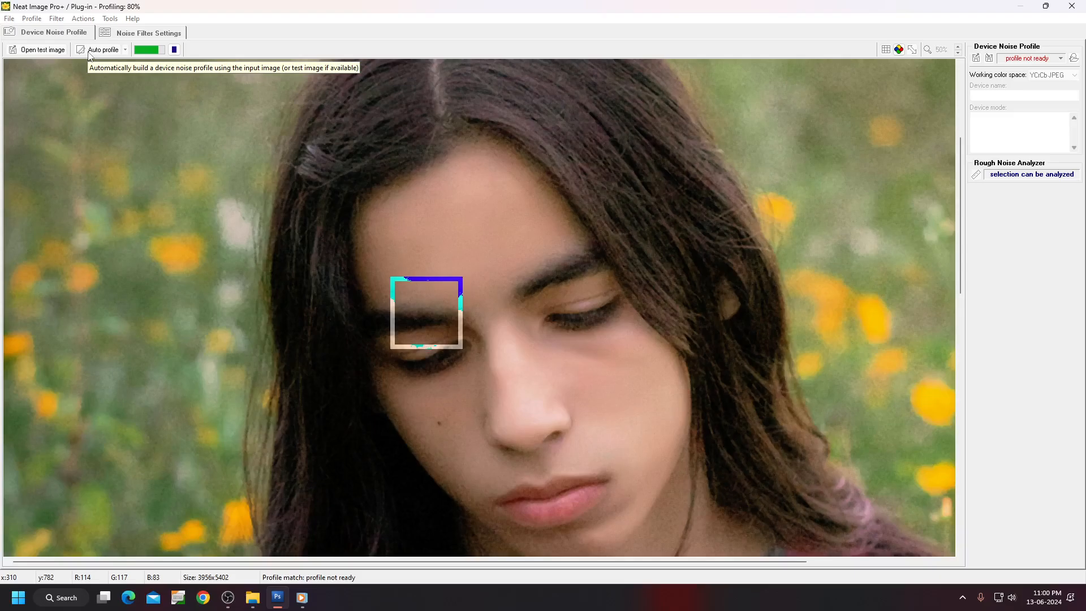
# - Preview the default noise filter settings on the face in Neat Image and apply the noise reduction to layer 01
pyautogui.click(143, 33)
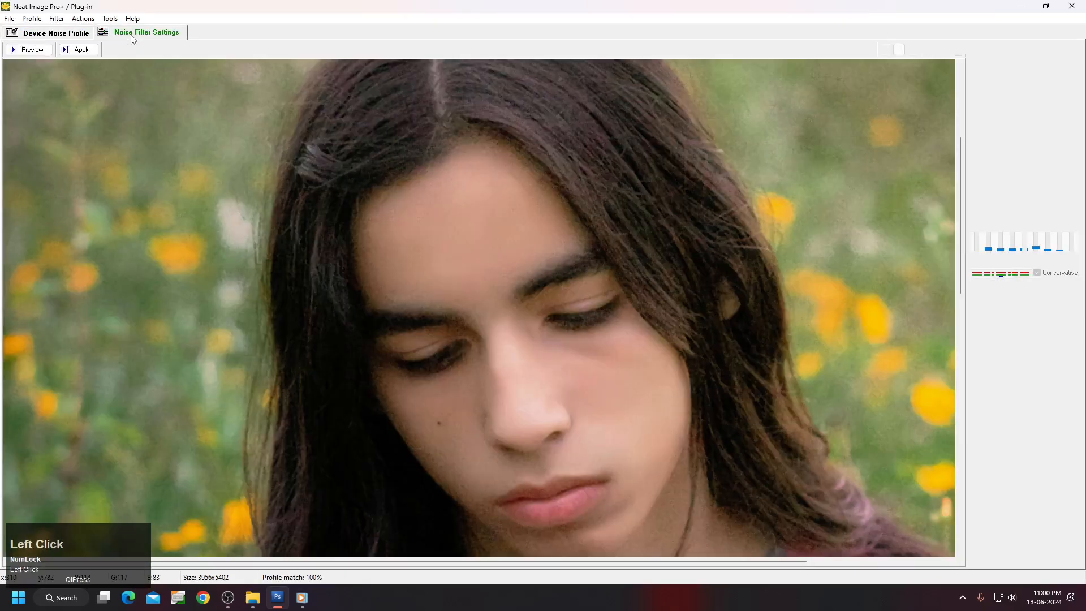
pyautogui.scroll(1, 398, 344)
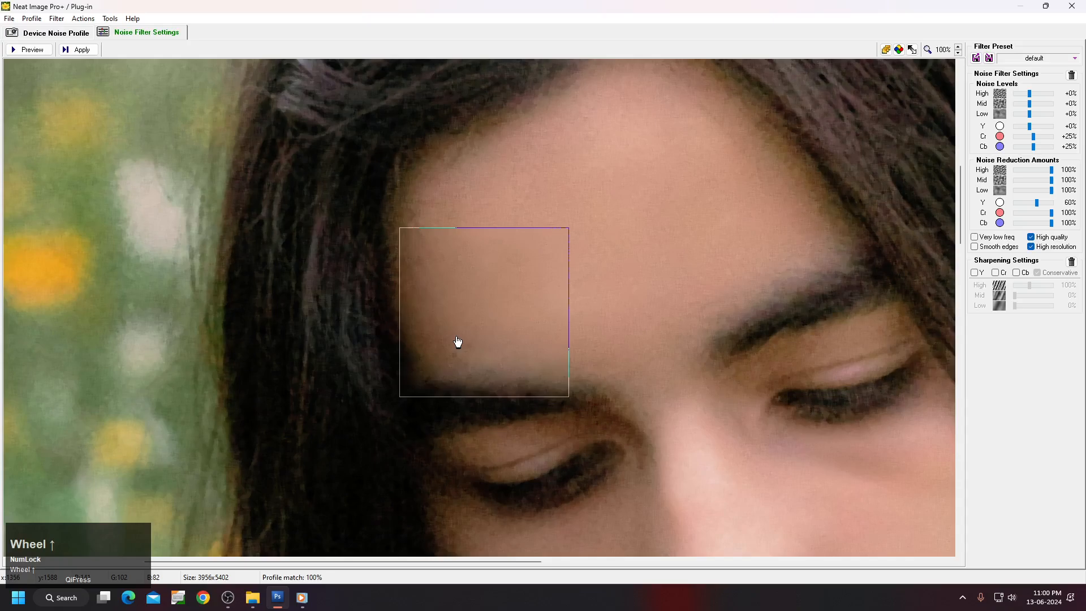
pyautogui.click(243, 202)
pyautogui.click(81, 50)
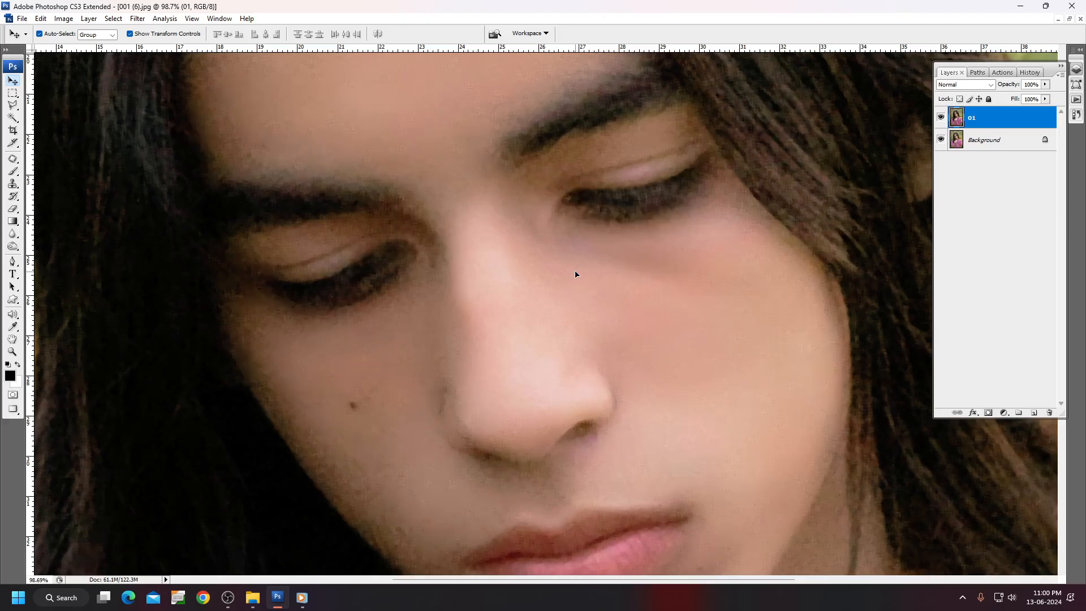
# - Remove the dark mole on the cheek by patching it with clean skin nearby, and clear the selection
pyautogui.scroll(-3, 577, 277)
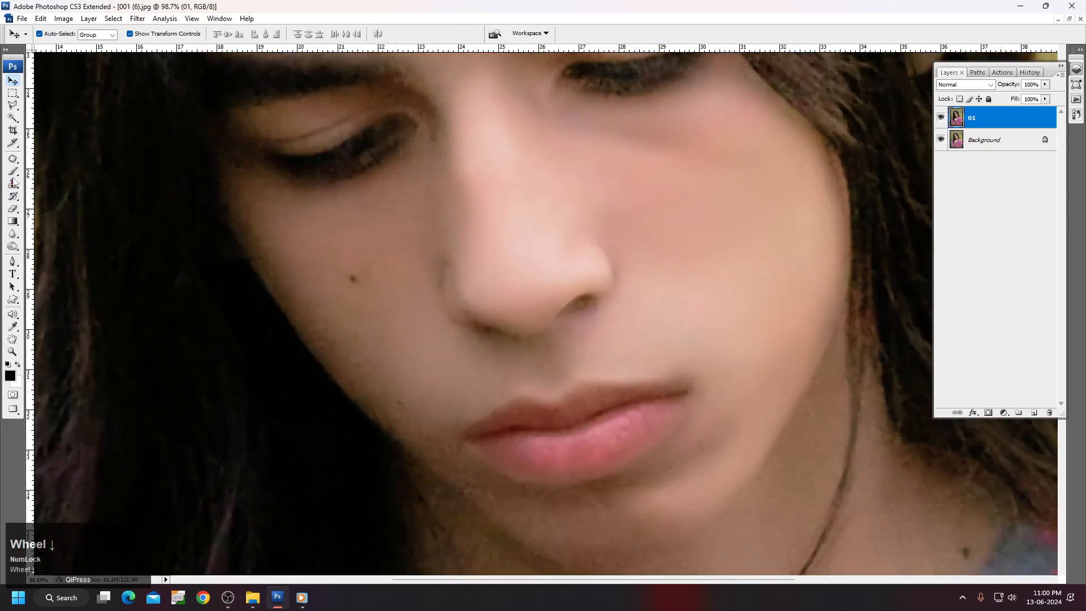
pyautogui.click(14, 160)
pyautogui.moveTo(338, 272)
pyautogui.mouseDown()
pyautogui.moveTo(391, 269)
pyautogui.moveTo(358, 251)
pyautogui.mouseUp()
pyautogui.moveTo(365, 271); pyautogui.dragTo(378, 219)
pyautogui.hotkey('ctrl', 'd')
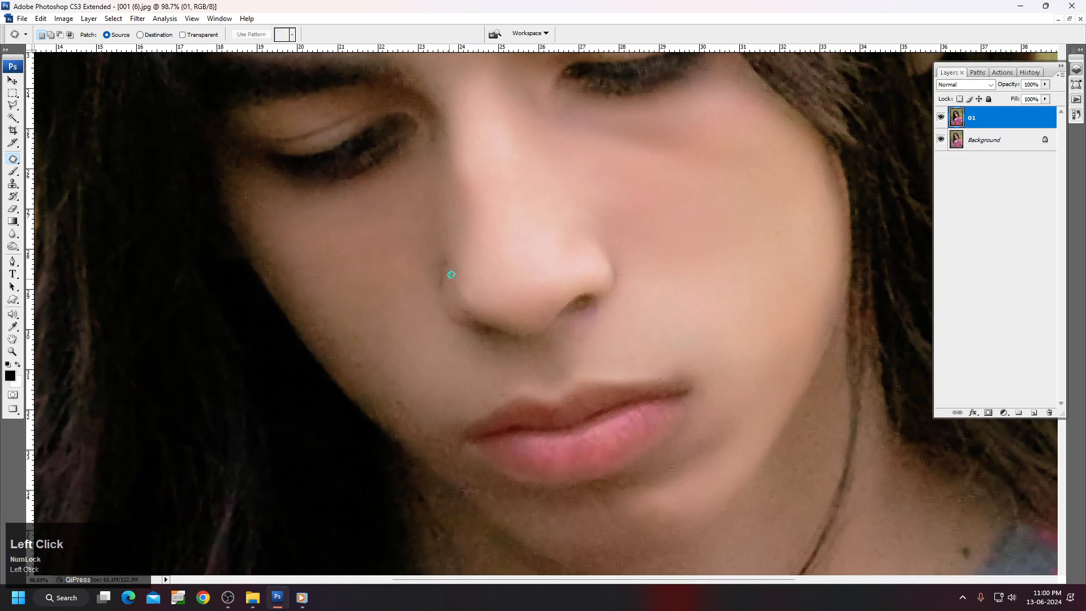
# - Patch the small spots beside the nose and along the jawline near the mouth corner with clean skin
pyautogui.moveTo(433, 262); pyautogui.dragTo(444, 176)
pyautogui.click(444, 176)
pyautogui.scroll(-3, 565, 306)
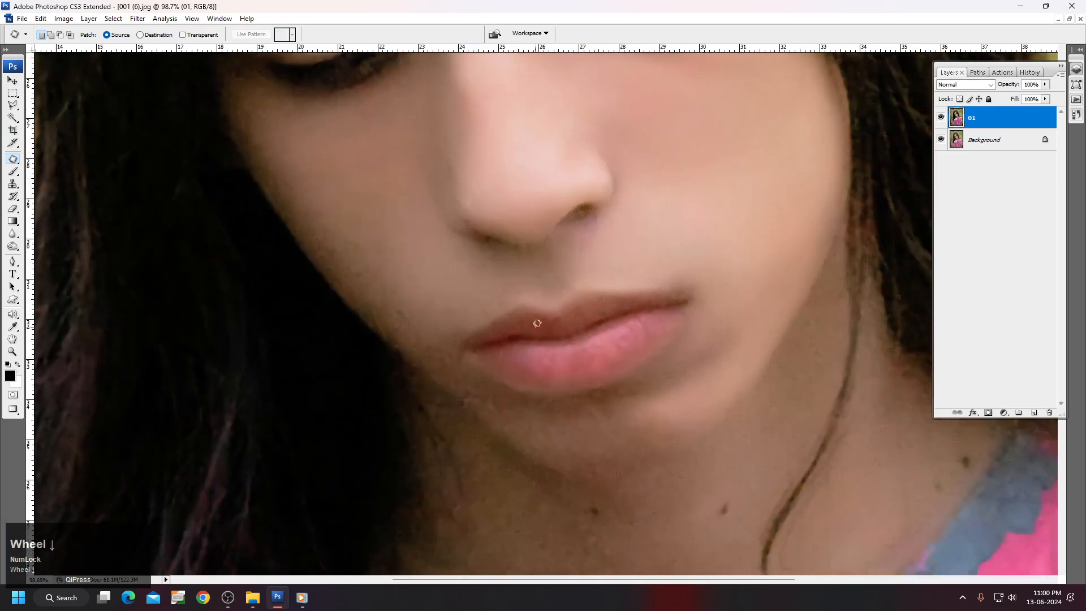
pyautogui.press('space')
pyautogui.click(390, 314)
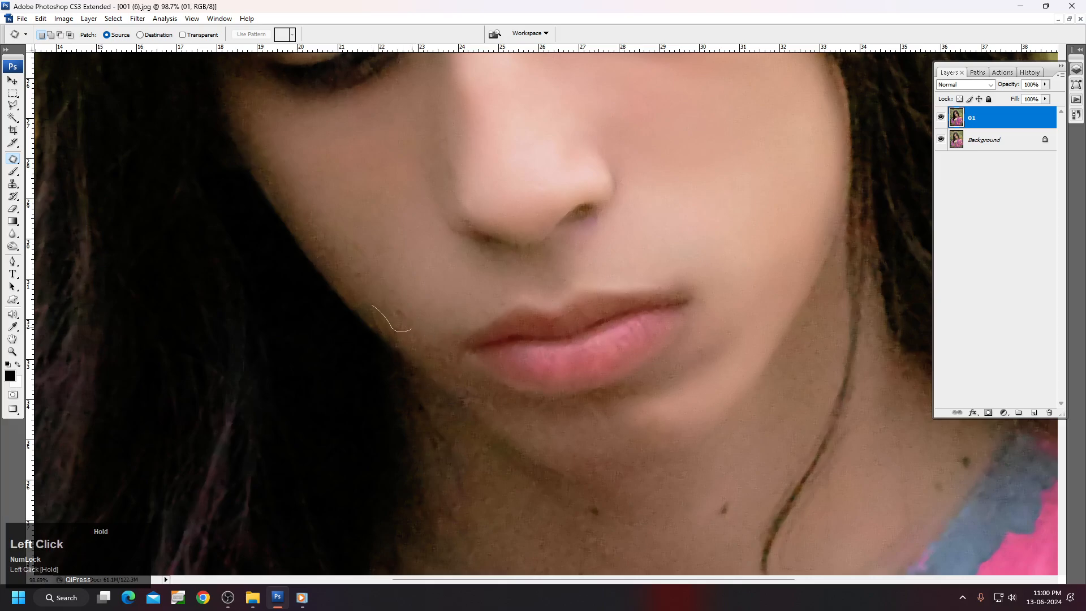
pyautogui.rightClick(478, 365)
pyautogui.click(497, 383)
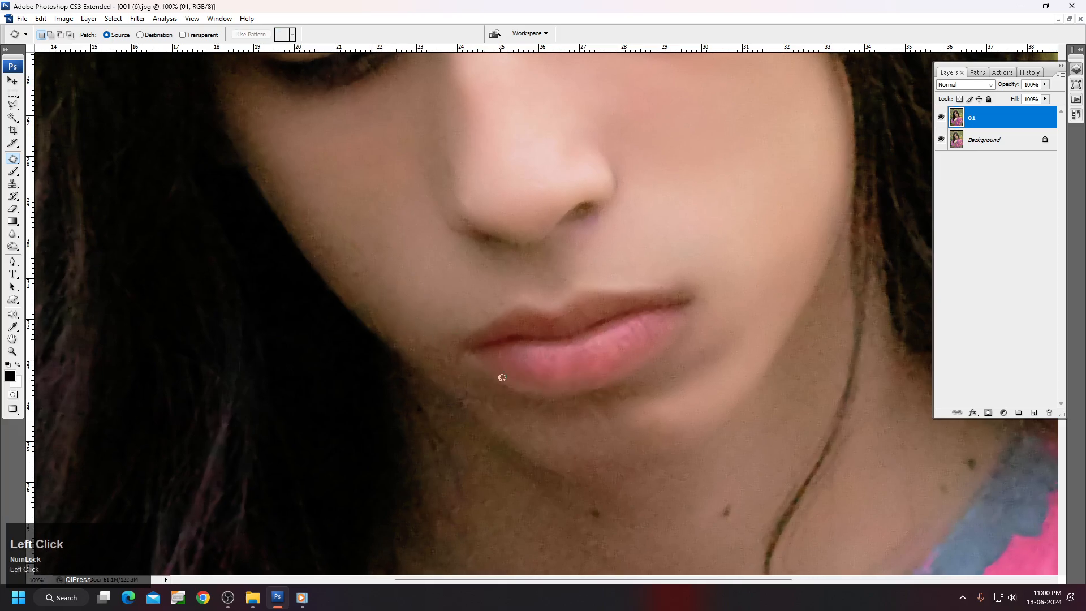
# - Remove the dark moles on the neck and near the shirt collar by patching them with clean skin
pyautogui.moveTo(662, 444); pyautogui.dragTo(512, 294)
pyautogui.moveTo(425, 331)
pyautogui.mouseDown()
pyautogui.moveTo(431, 320)
pyautogui.moveTo(493, 362)
pyautogui.mouseUp()
pyautogui.moveTo(570, 311)
pyautogui.mouseDown()
pyautogui.moveTo(606, 316)
pyautogui.moveTo(596, 303)
pyautogui.mouseUp()
pyautogui.moveTo(588, 328); pyautogui.dragTo(568, 384)
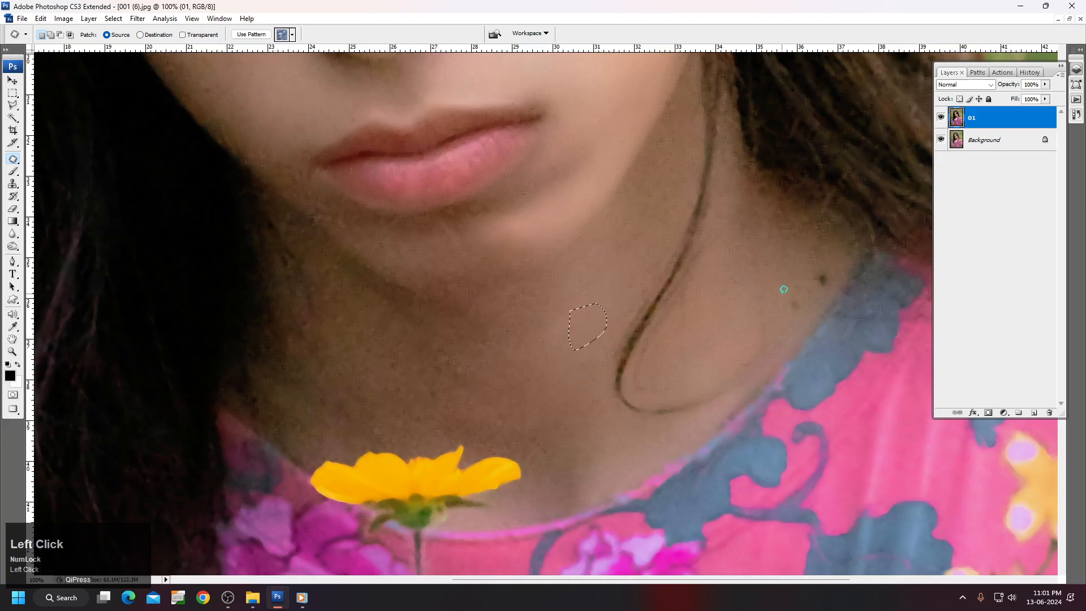
pyautogui.moveTo(833, 257); pyautogui.dragTo(786, 297)
pyautogui.rightClick(704, 275)
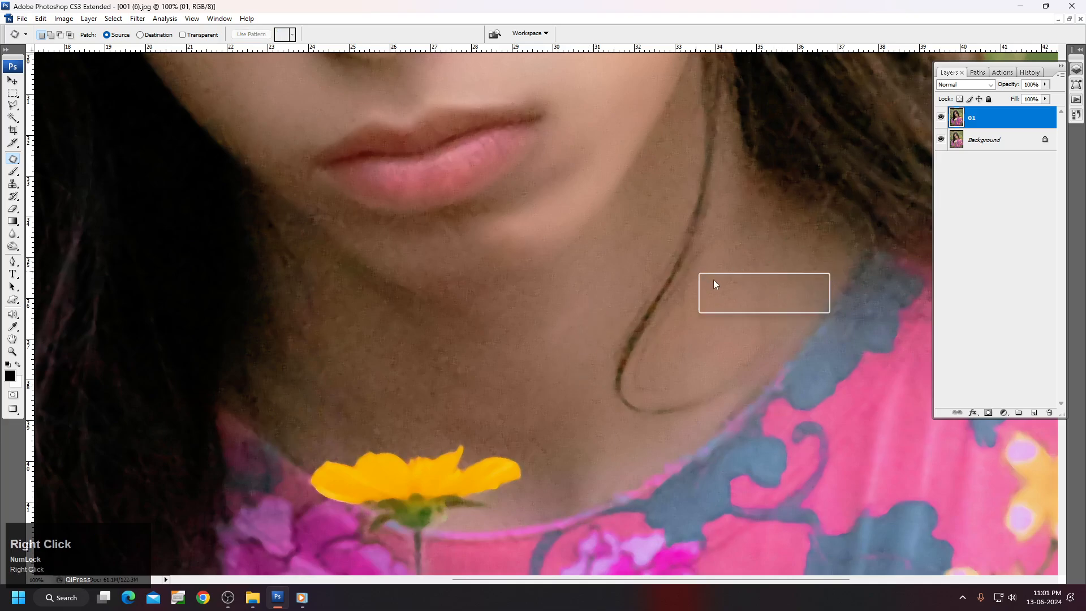
pyautogui.click(715, 283)
# - Darken the long hair with the Burn tool, using an 800 px brush, Midtones range and 50% exposure
pyautogui.press('b')
pyautogui.keyDown('ctrl'); pyautogui.click(558, 253); pyautogui.keyUp('ctrl')
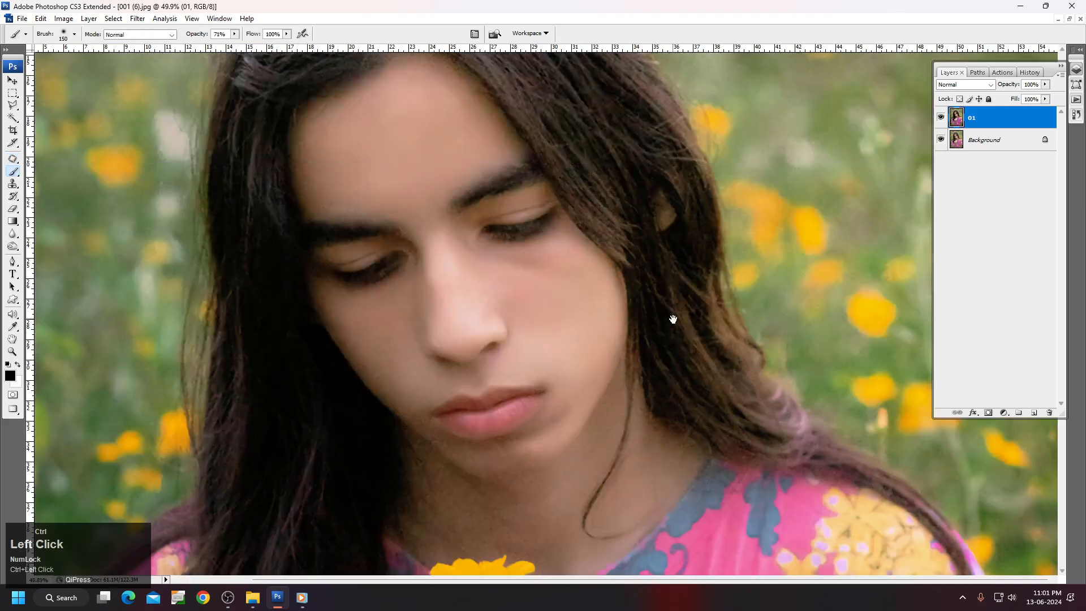
pyautogui.rightClick(563, 276)
pyautogui.click(577, 282)
pyautogui.press('p')
pyautogui.press('o')
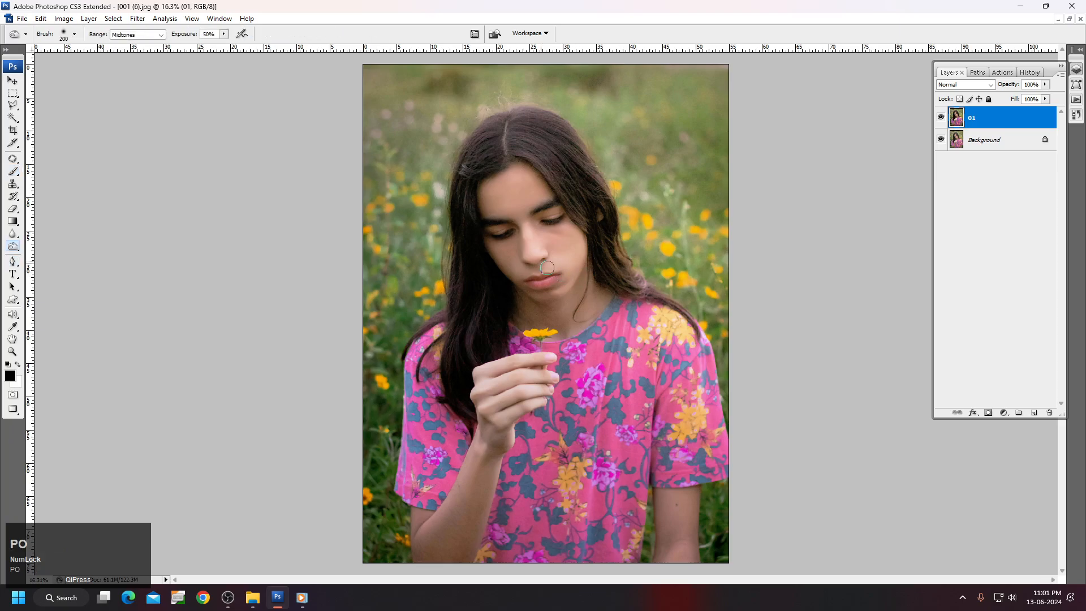
pyautogui.press(']')
pyautogui.press(']')
pyautogui.press(']')
pyautogui.press(']')
pyautogui.press(']')
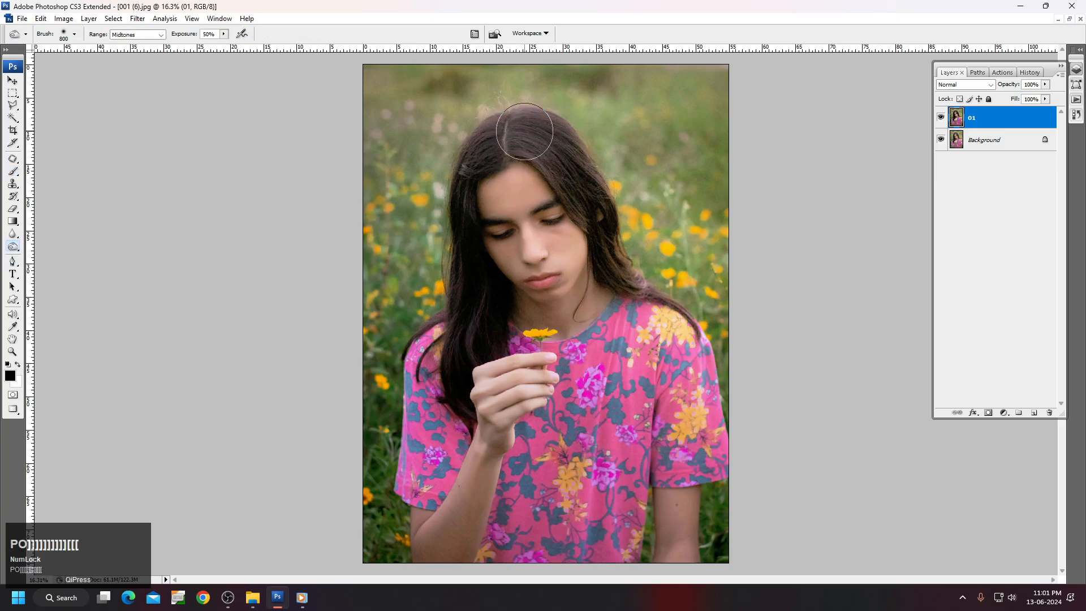
pyautogui.moveTo(548, 157)
pyautogui.mouseDown()
pyautogui.moveTo(595, 210)
pyautogui.moveTo(483, 146)
pyautogui.moveTo(494, 135)
pyautogui.moveTo(477, 160)
pyautogui.moveTo(519, 128)
pyautogui.moveTo(562, 126)
pyautogui.moveTo(593, 170)
pyautogui.moveTo(621, 277)
pyautogui.moveTo(675, 316)
pyautogui.moveTo(479, 243)
pyautogui.moveTo(462, 288)
pyautogui.moveTo(454, 388)
pyautogui.moveTo(464, 403)
pyautogui.moveTo(560, 412)
pyautogui.moveTo(589, 371)
pyautogui.moveTo(565, 355)
pyautogui.moveTo(665, 323)
pyautogui.moveTo(697, 422)
pyautogui.moveTo(628, 386)
pyautogui.moveTo(611, 413)
pyautogui.moveTo(624, 525)
pyautogui.moveTo(604, 585)
pyautogui.moveTo(570, 536)
pyautogui.moveTo(574, 440)
pyautogui.moveTo(554, 363)
pyautogui.moveTo(527, 479)
pyautogui.moveTo(523, 589)
pyautogui.moveTo(507, 516)
pyautogui.moveTo(421, 439)
pyautogui.moveTo(433, 458)
pyautogui.moveTo(405, 478)
pyautogui.moveTo(456, 432)
pyautogui.moveTo(411, 389)
pyautogui.moveTo(447, 334)
pyautogui.mouseUp()
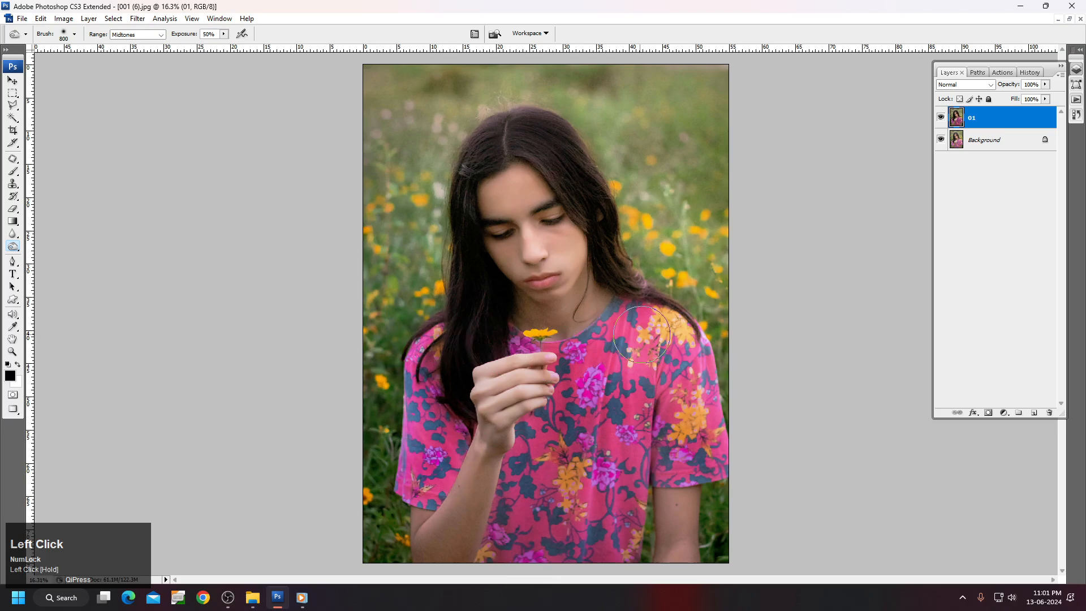
# - Burn the midtones of the floral shirt across the shoulders, chest and lower front to deepen its colours
pyautogui.click(632, 325)
pyautogui.moveTo(632, 323)
pyautogui.mouseDown()
pyautogui.moveTo(626, 378)
pyautogui.moveTo(673, 334)
pyautogui.moveTo(699, 382)
pyautogui.moveTo(704, 439)
pyautogui.moveTo(688, 468)
pyautogui.moveTo(652, 468)
pyautogui.moveTo(644, 416)
pyautogui.moveTo(661, 405)
pyautogui.moveTo(737, 423)
pyautogui.moveTo(718, 348)
pyautogui.mouseUp()
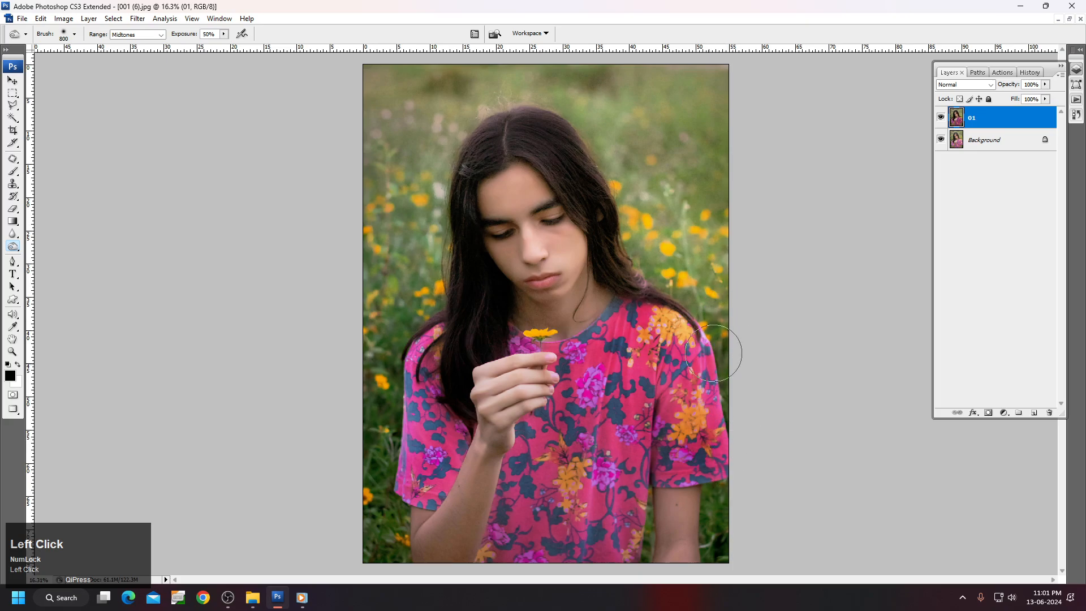
pyautogui.moveTo(582, 358)
pyautogui.mouseDown()
pyautogui.moveTo(557, 430)
pyautogui.moveTo(528, 446)
pyautogui.moveTo(509, 523)
pyautogui.mouseUp()
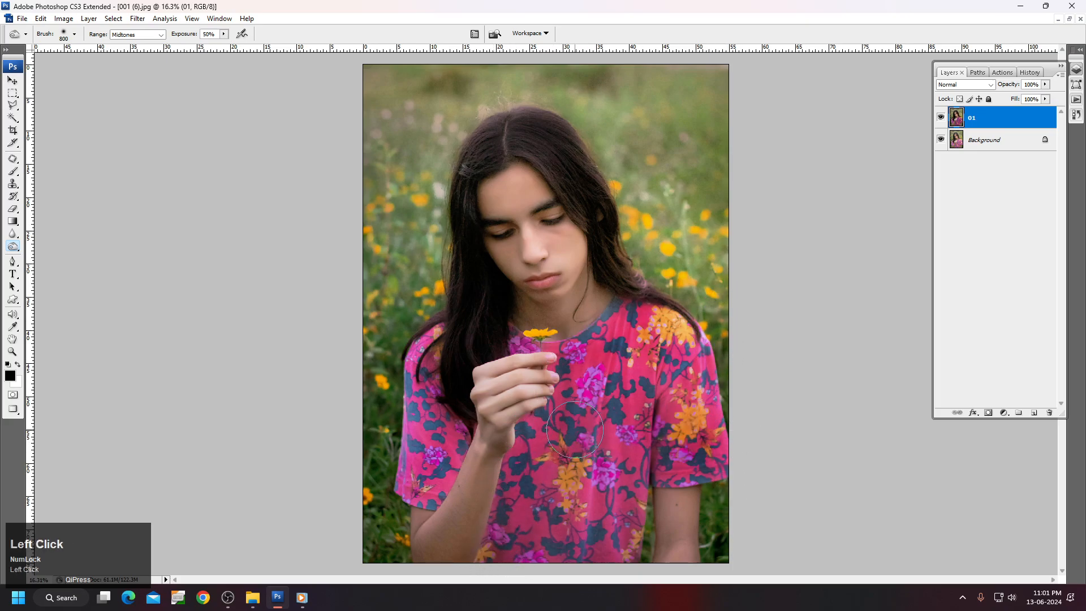
pyautogui.press('v')
pyautogui.click(554, 343)
pyautogui.rightClick(589, 286)
pyautogui.click(600, 289)
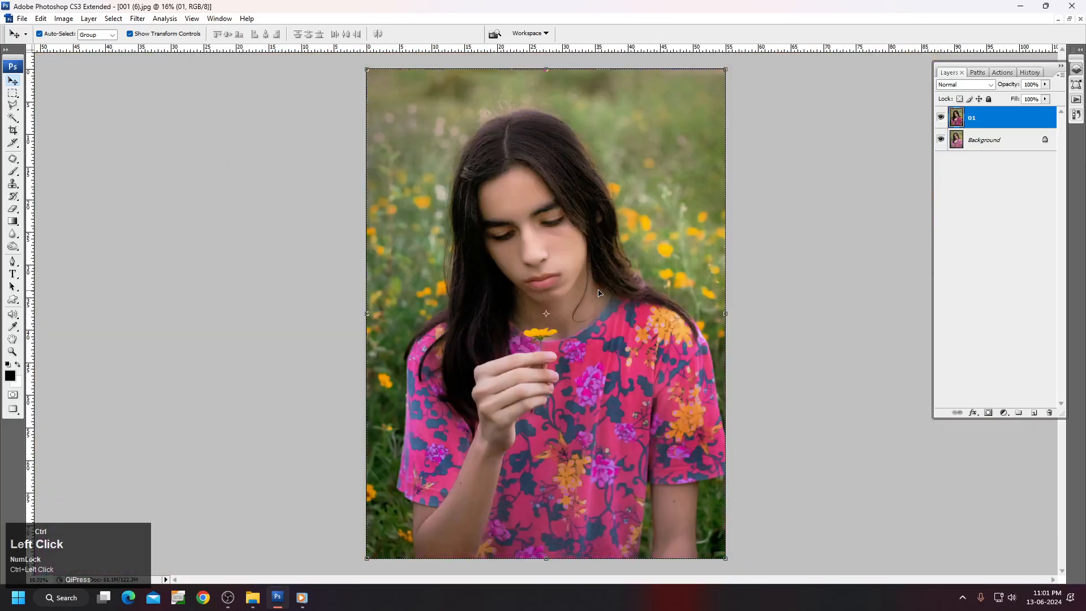
# - Apply a Levels adjustment to layer 01 with RGB input levels 10, 1.12 and 241
pyautogui.hotkey('ctrl', 'l')
pyautogui.moveTo(691, 164); pyautogui.dragTo(691, 167)
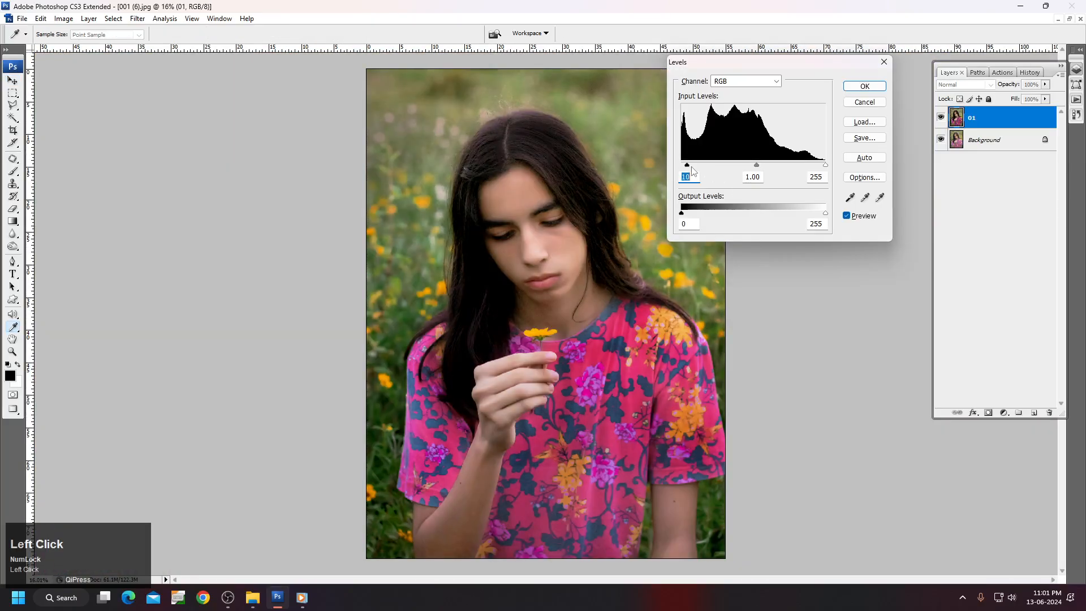
pyautogui.moveTo(824, 165); pyautogui.dragTo(817, 165)
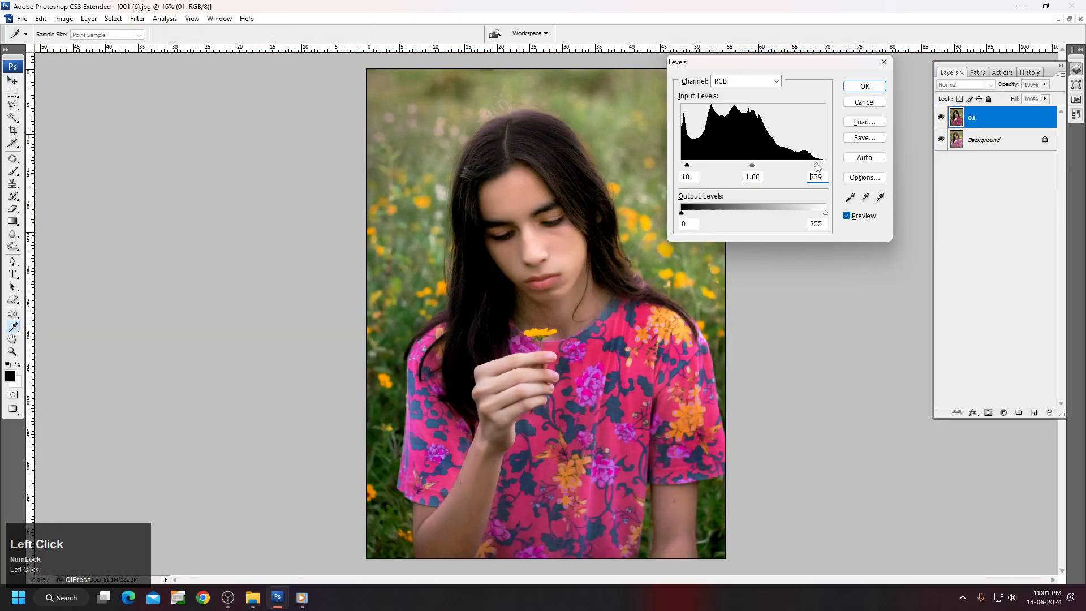
pyautogui.moveTo(749, 167); pyautogui.dragTo(743, 167)
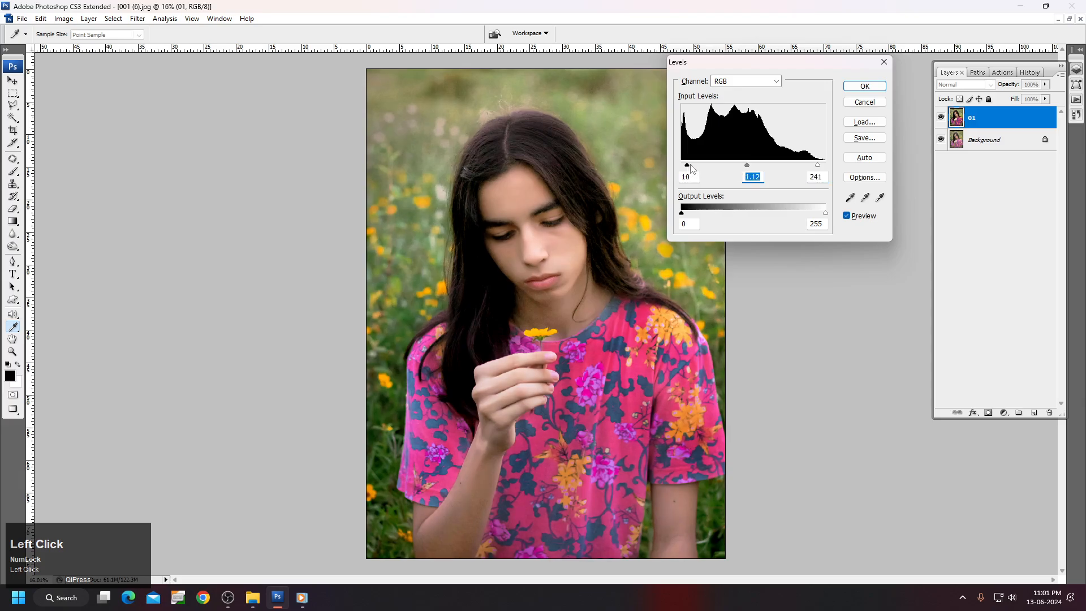
pyautogui.press('Return')
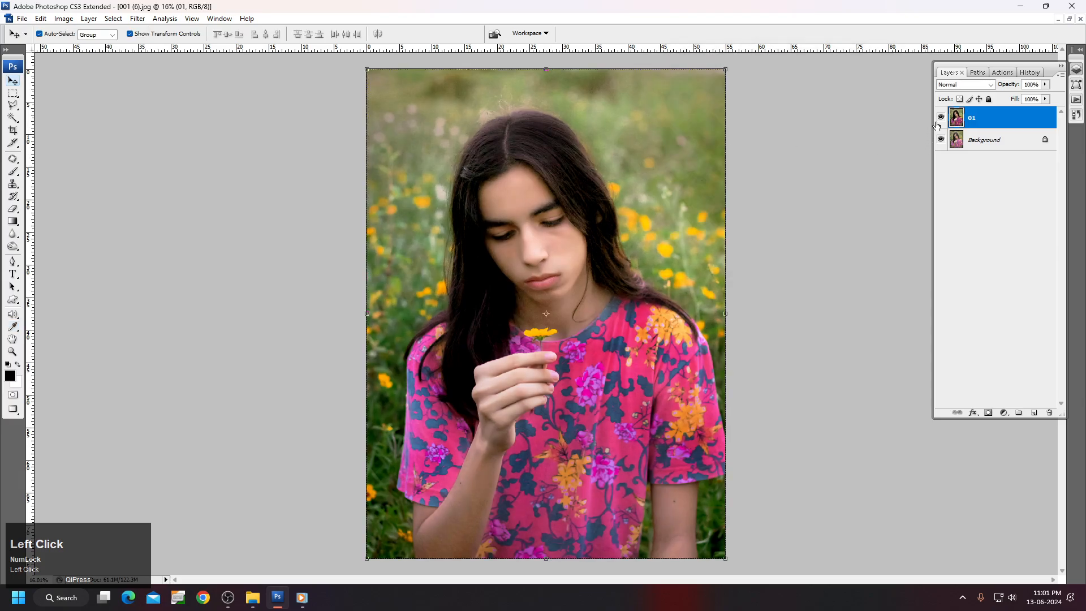
# - Darken both eyebrows with the Burn tool, using a much smaller brush at 50% exposure
pyautogui.keyDown('ctrl'); pyautogui.moveTo(461, 165); pyautogui.dragTo(670, 282); pyautogui.keyUp('ctrl')
pyautogui.press('o')
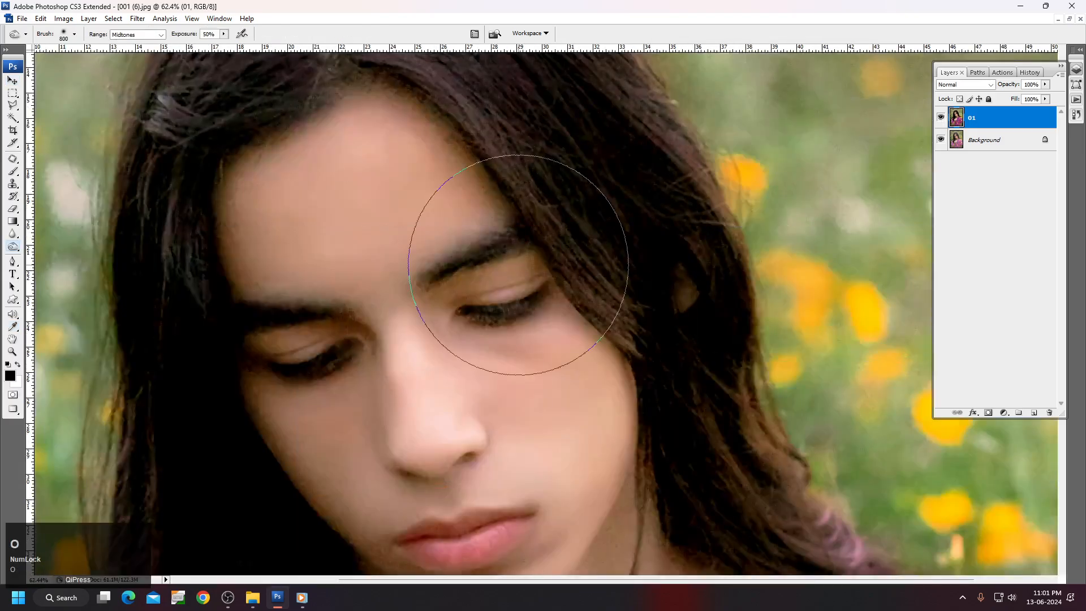
pyautogui.press('[')
pyautogui.press('[')
pyautogui.press('[')
pyautogui.press('[')
pyautogui.press('[')
pyautogui.press('[')
pyautogui.press('[')
pyautogui.press('[')
pyautogui.press('[')
pyautogui.press('[')
pyautogui.press('[')
pyautogui.press('[')
pyautogui.moveTo(421, 271)
pyautogui.mouseDown()
pyautogui.moveTo(492, 242)
pyautogui.moveTo(463, 247)
pyautogui.moveTo(422, 279)
pyautogui.moveTo(512, 245)
pyautogui.moveTo(326, 310)
pyautogui.moveTo(343, 309)
pyautogui.moveTo(242, 298)
pyautogui.mouseUp()
pyautogui.press(']')
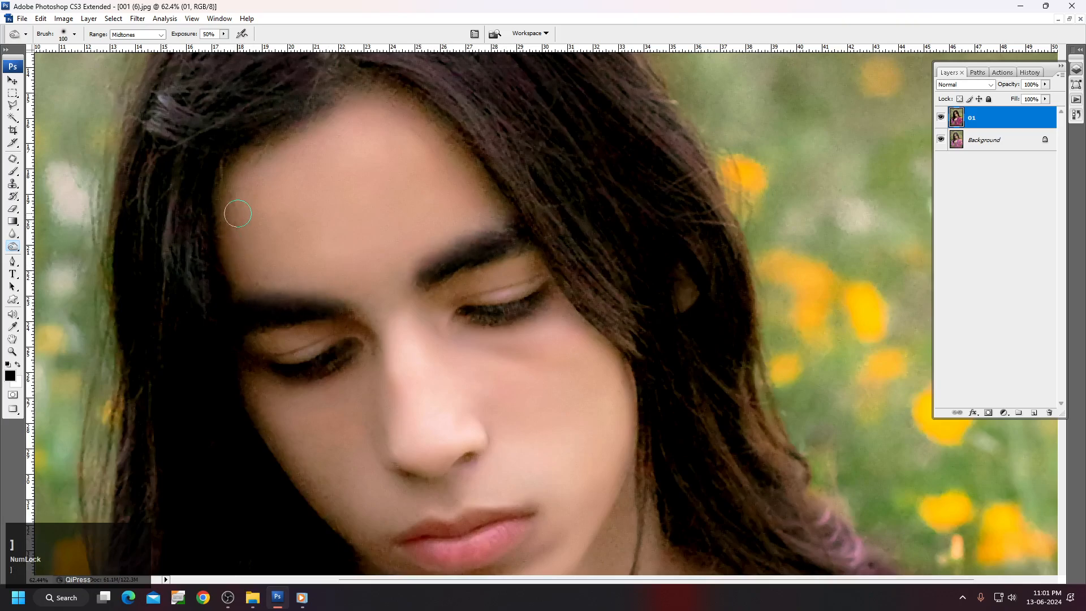
pyautogui.click(13, 81)
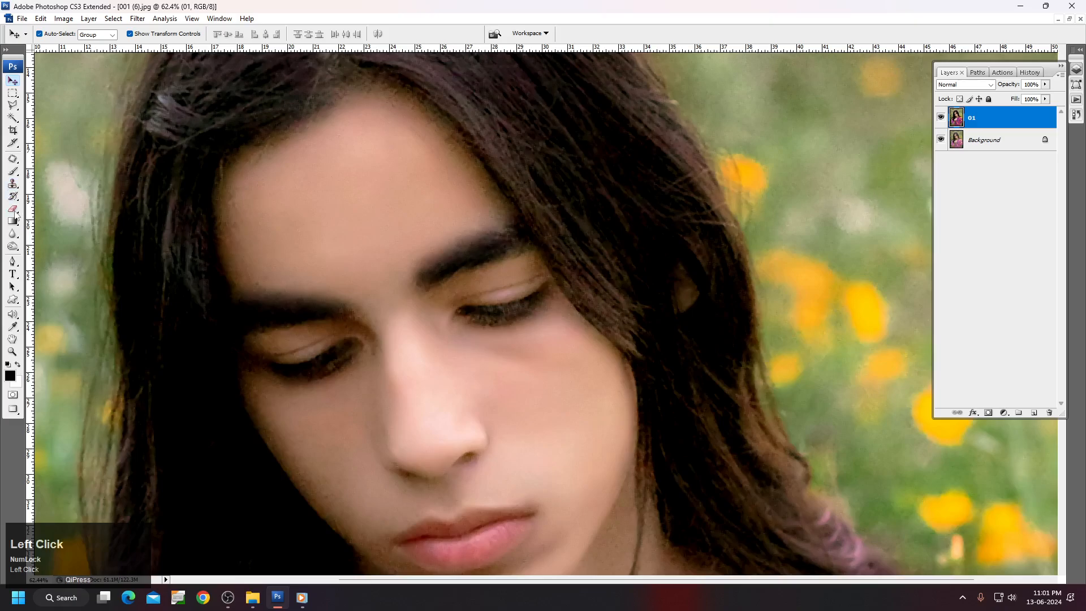
# - Smudge the skin along the hairline and edges of the forehead with a soft 102 px brush at 50% strength
pyautogui.rightClick(13, 233)
pyautogui.click(54, 256)
pyautogui.rightClick(298, 226)
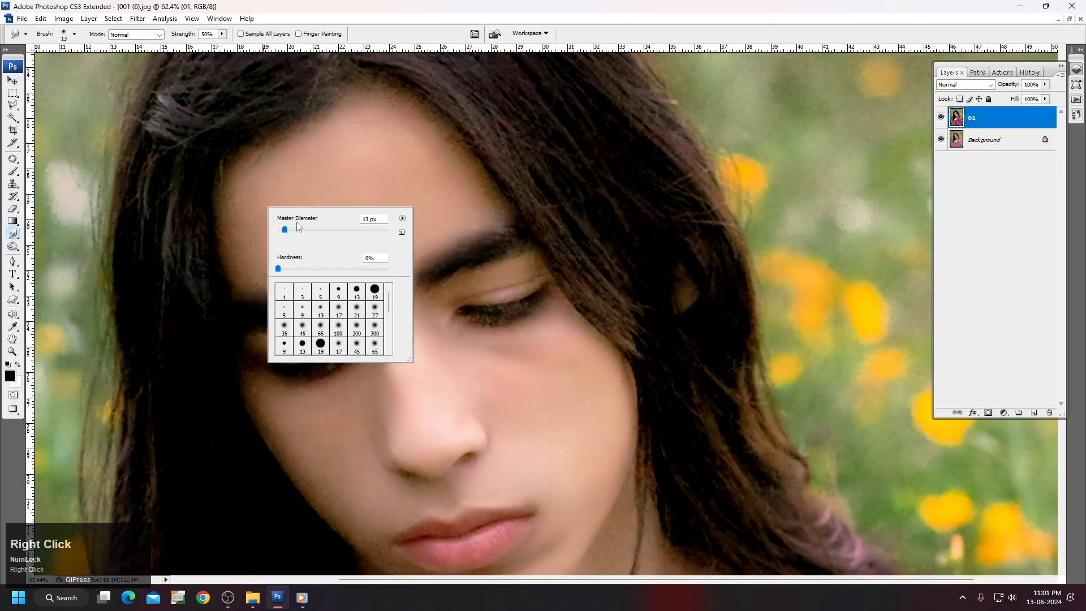
pyautogui.moveTo(299, 229); pyautogui.dragTo(309, 228)
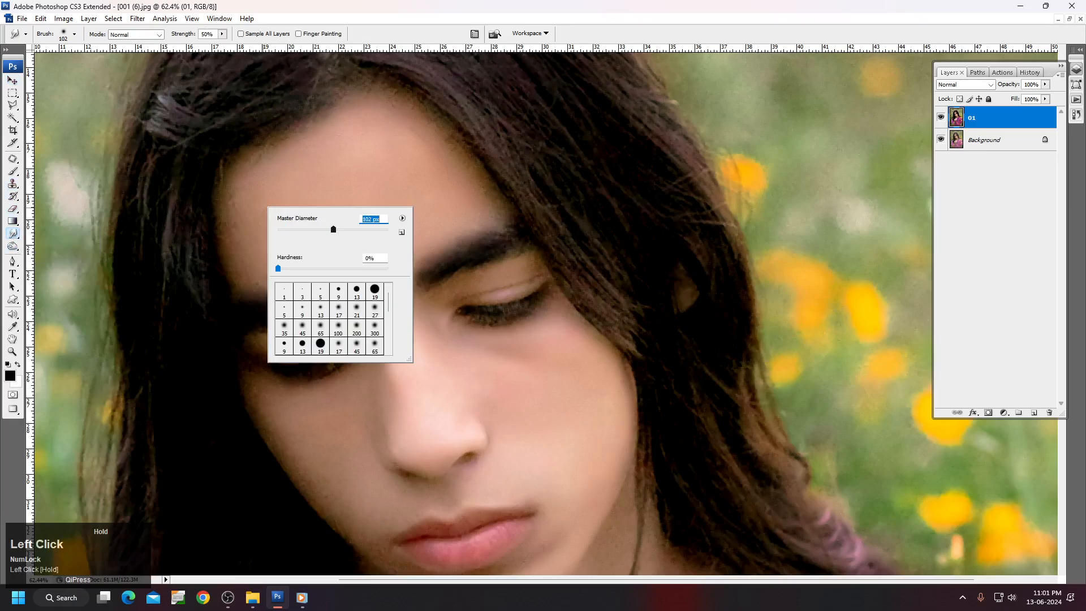
pyautogui.click(243, 185)
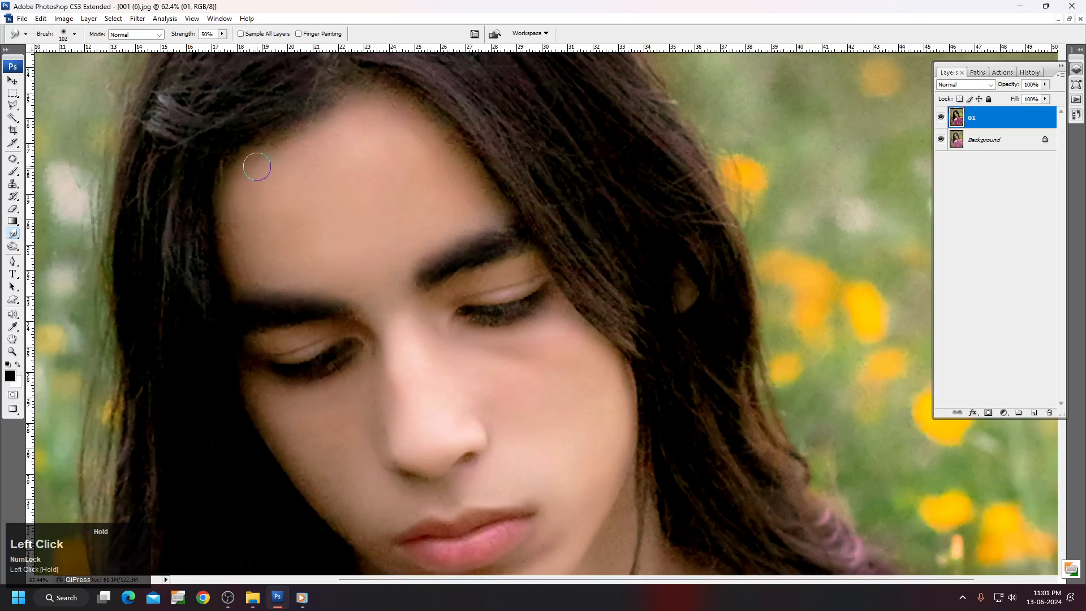
pyautogui.moveTo(226, 225); pyautogui.dragTo(226, 226)
pyautogui.moveTo(200, 176); pyautogui.dragTo(273, 309)
pyautogui.moveTo(522, 216)
pyautogui.mouseDown()
pyautogui.moveTo(559, 314)
pyautogui.moveTo(546, 391)
pyautogui.moveTo(542, 366)
pyautogui.moveTo(618, 261)
pyautogui.moveTo(696, 224)
pyautogui.moveTo(669, 263)
pyautogui.moveTo(692, 250)
pyautogui.moveTo(503, 227)
pyautogui.moveTo(511, 107)
pyautogui.mouseUp()
pyautogui.press('space')
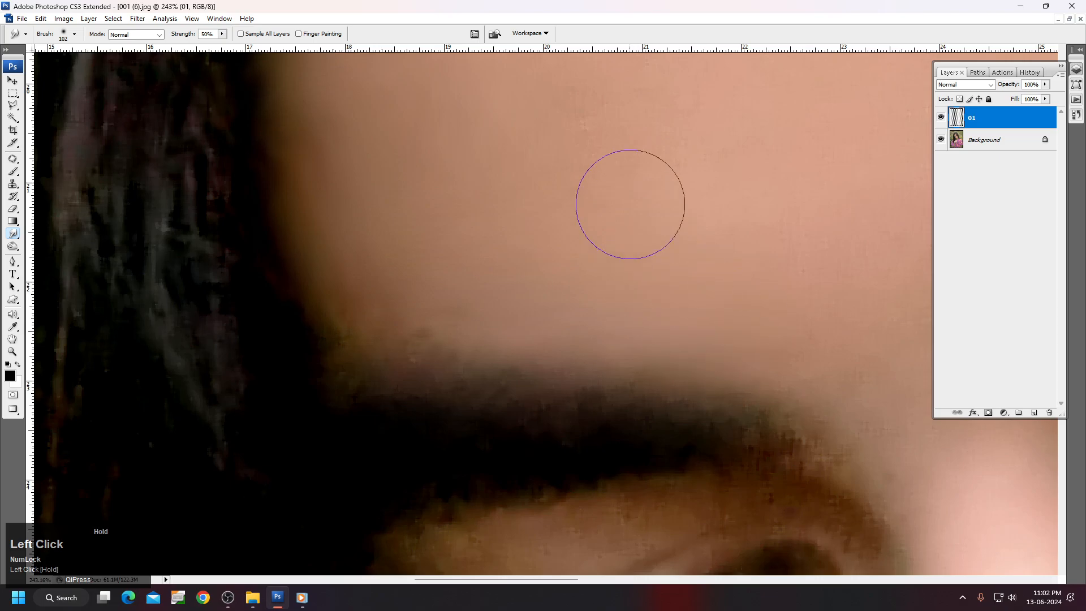
# - Blend the remaining grain on the forehead between the eyebrows and the upper hairline using the 102 px Smudge brush
pyautogui.moveTo(348, 242)
pyautogui.mouseDown()
pyautogui.moveTo(325, 151)
pyautogui.moveTo(306, 146)
pyautogui.mouseUp()
pyautogui.press('space')
pyautogui.click(301, 335)
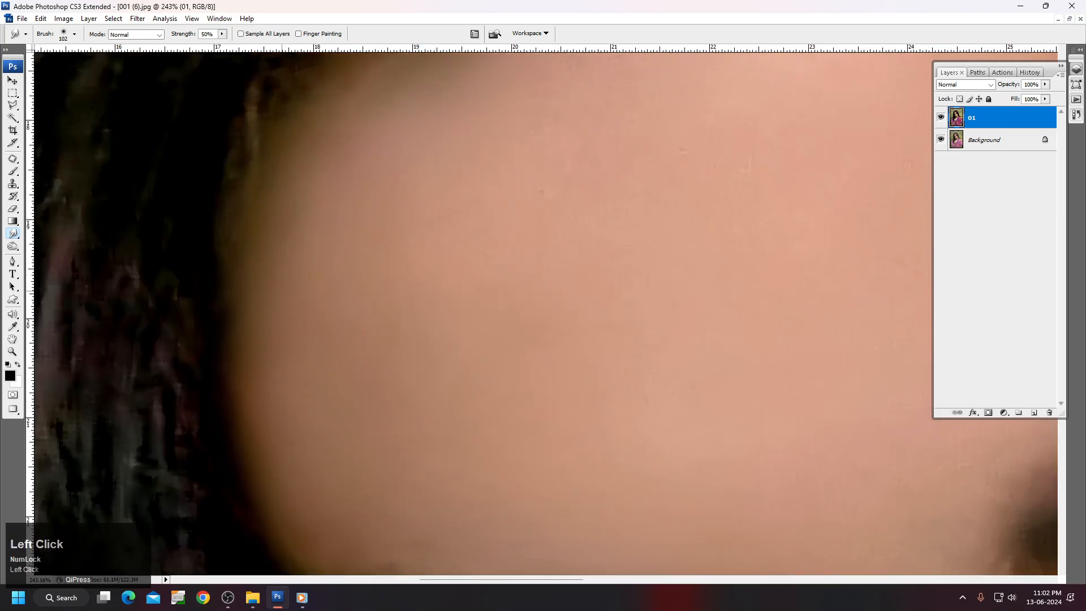
pyautogui.moveTo(390, 163)
pyautogui.mouseDown()
pyautogui.moveTo(341, 291)
pyautogui.moveTo(301, 249)
pyautogui.moveTo(459, 158)
pyautogui.moveTo(450, 164)
pyautogui.mouseUp()
pyautogui.moveTo(588, 140)
pyautogui.mouseDown()
pyautogui.moveTo(541, 194)
pyautogui.moveTo(454, 342)
pyautogui.moveTo(498, 291)
pyautogui.moveTo(617, 301)
pyautogui.moveTo(640, 323)
pyautogui.mouseUp()
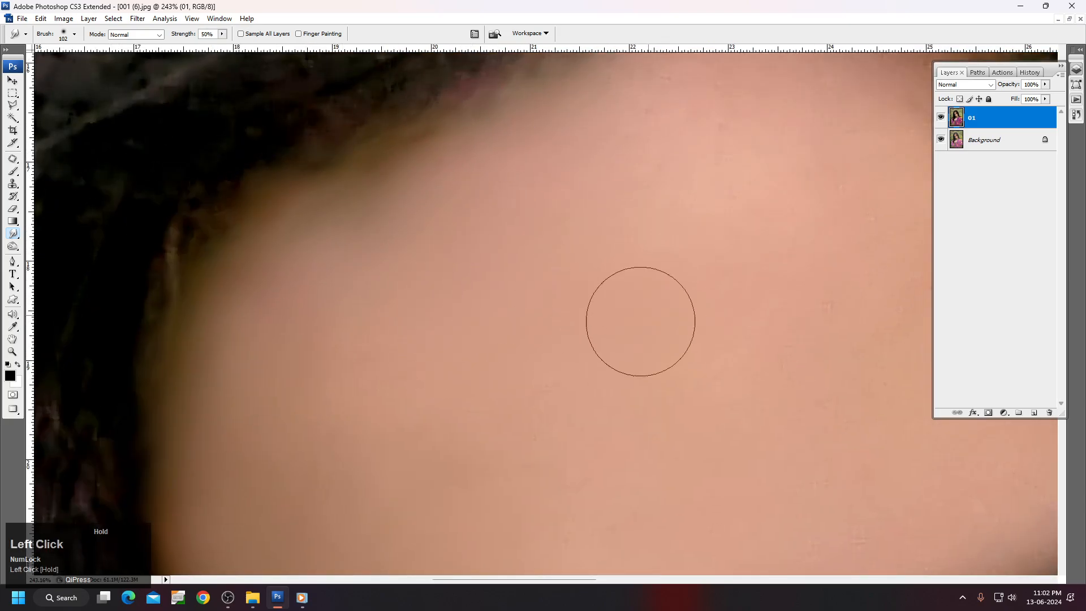
pyautogui.moveTo(577, 429); pyautogui.dragTo(521, 198)
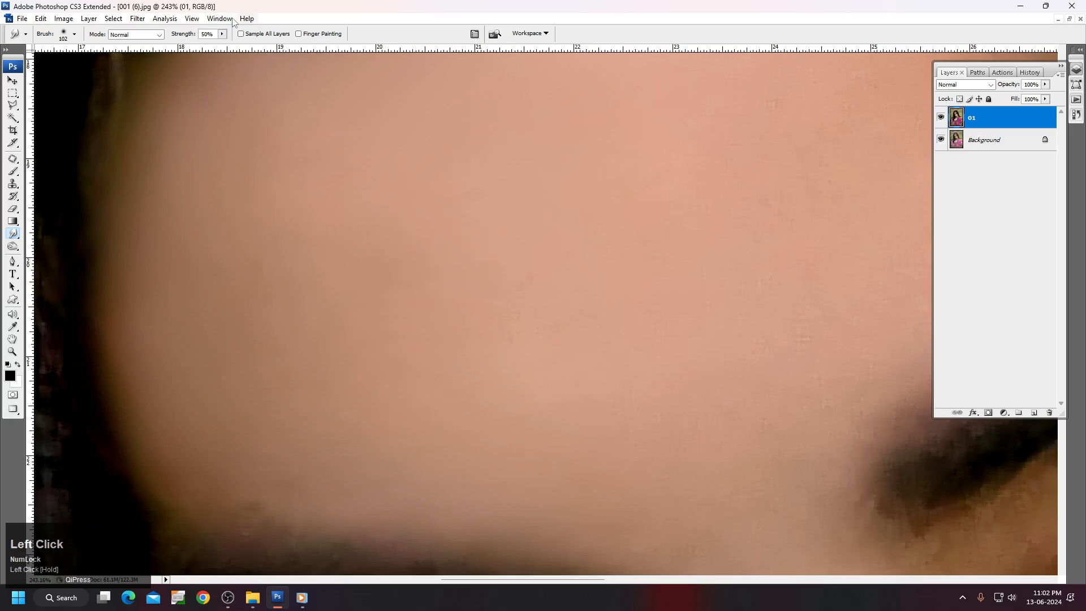
# - Even out the whole forehead with the Smudge tool at 21% strength and a 300 px brush
pyautogui.click(222, 35)
pyautogui.moveTo(206, 47); pyautogui.dragTo(205, 47)
pyautogui.press(']')
pyautogui.press(']')
pyautogui.press(']')
pyautogui.press(']')
pyautogui.press(']')
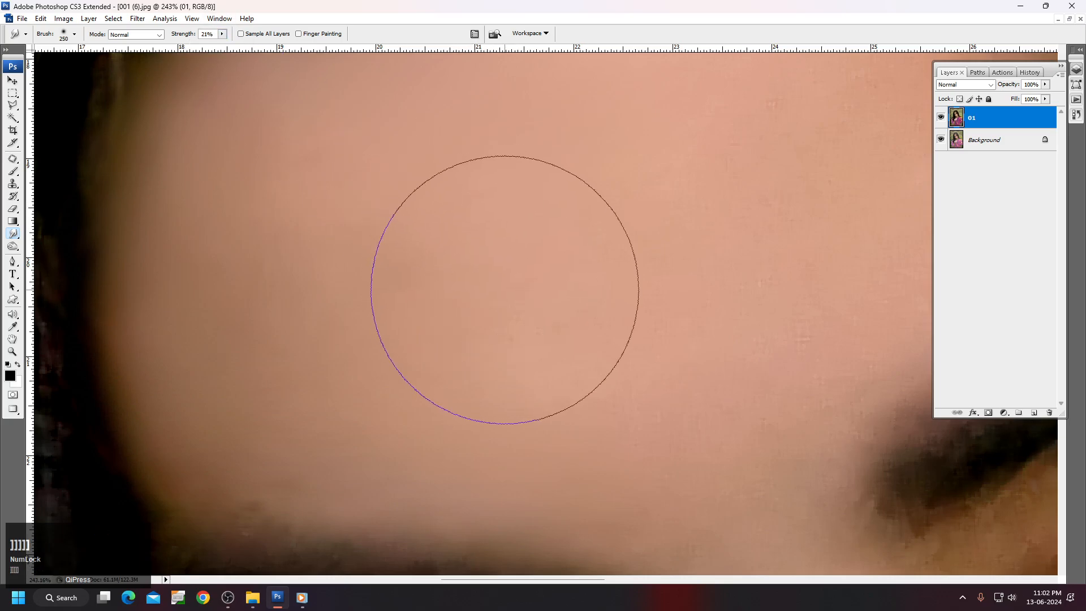
pyautogui.click(505, 289)
pyautogui.press(']')
pyautogui.press('space')
pyautogui.rightClick(473, 248)
pyautogui.click(505, 267)
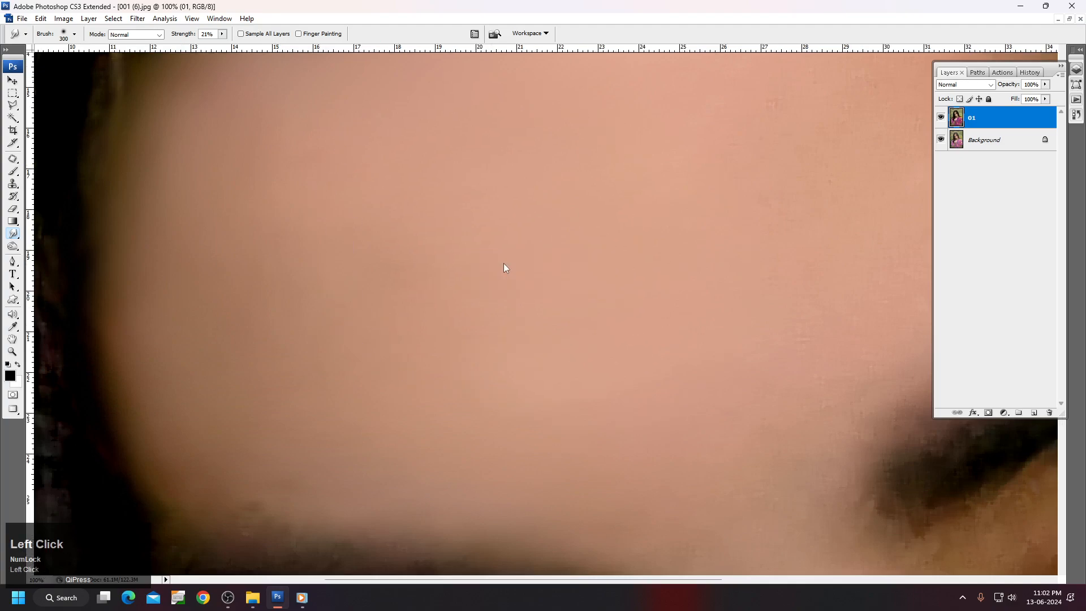
pyautogui.moveTo(577, 252)
pyautogui.mouseDown()
pyautogui.moveTo(568, 214)
pyautogui.moveTo(606, 191)
pyautogui.moveTo(609, 166)
pyautogui.moveTo(648, 202)
pyautogui.moveTo(687, 207)
pyautogui.moveTo(730, 261)
pyautogui.moveTo(692, 186)
pyautogui.moveTo(626, 161)
pyautogui.moveTo(569, 160)
pyautogui.moveTo(577, 309)
pyautogui.mouseUp()
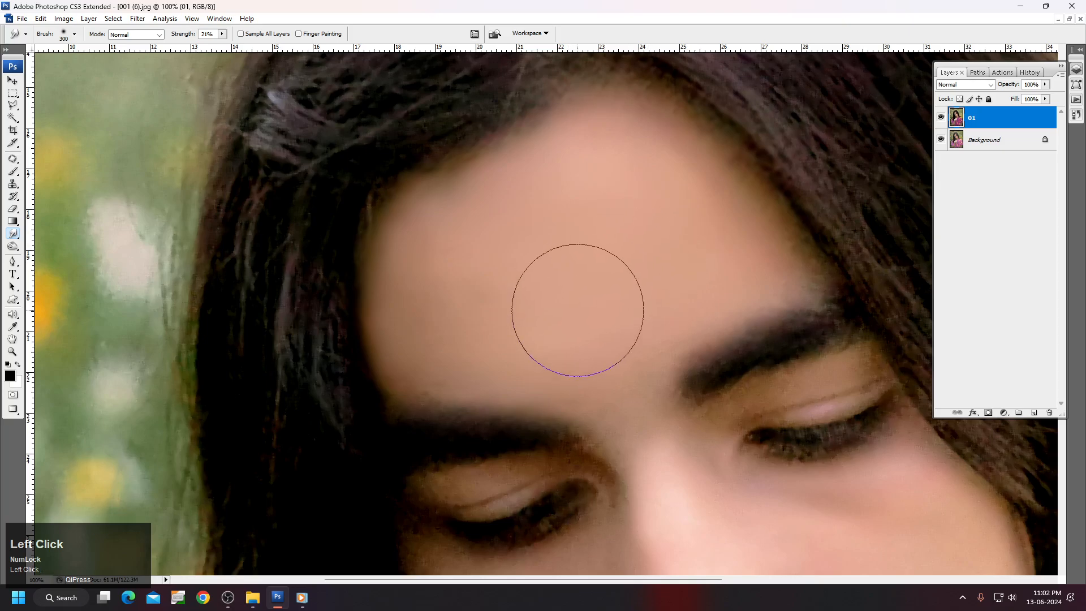
# - Smudge the skin around the nose bridge, then the outer corner of the unshaded eye with a 125 px brush
pyautogui.scroll(-3, 635, 331)
pyautogui.moveTo(636, 334)
pyautogui.mouseDown()
pyautogui.moveTo(667, 361)
pyautogui.moveTo(615, 220)
pyautogui.moveTo(614, 304)
pyautogui.moveTo(649, 374)
pyautogui.moveTo(643, 387)
pyautogui.moveTo(681, 325)
pyautogui.moveTo(767, 299)
pyautogui.moveTo(824, 337)
pyautogui.moveTo(807, 337)
pyautogui.moveTo(747, 198)
pyautogui.moveTo(709, 180)
pyautogui.moveTo(692, 184)
pyautogui.moveTo(733, 197)
pyautogui.moveTo(747, 169)
pyautogui.moveTo(768, 168)
pyautogui.moveTo(730, 172)
pyautogui.moveTo(740, 172)
pyautogui.moveTo(693, 195)
pyautogui.moveTo(824, 149)
pyautogui.moveTo(814, 162)
pyautogui.moveTo(851, 188)
pyautogui.mouseUp()
pyautogui.press('space')
pyautogui.press('[')
pyautogui.press('[')
pyautogui.press('[')
pyautogui.press('[')
pyautogui.press('[')
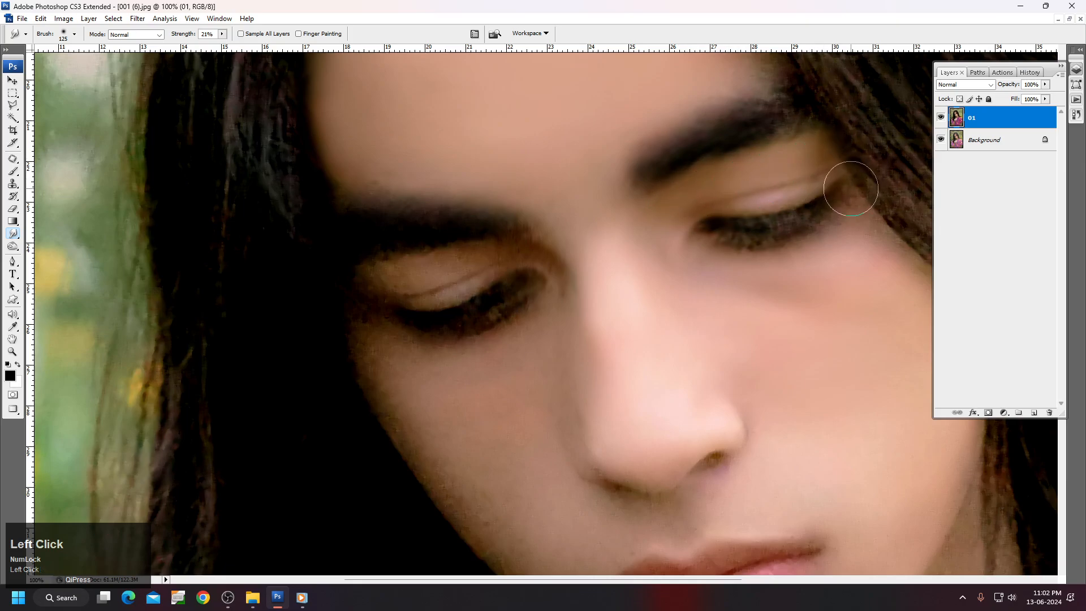
pyautogui.moveTo(841, 228)
pyautogui.mouseDown()
pyautogui.moveTo(874, 239)
pyautogui.moveTo(868, 233)
pyautogui.mouseUp()
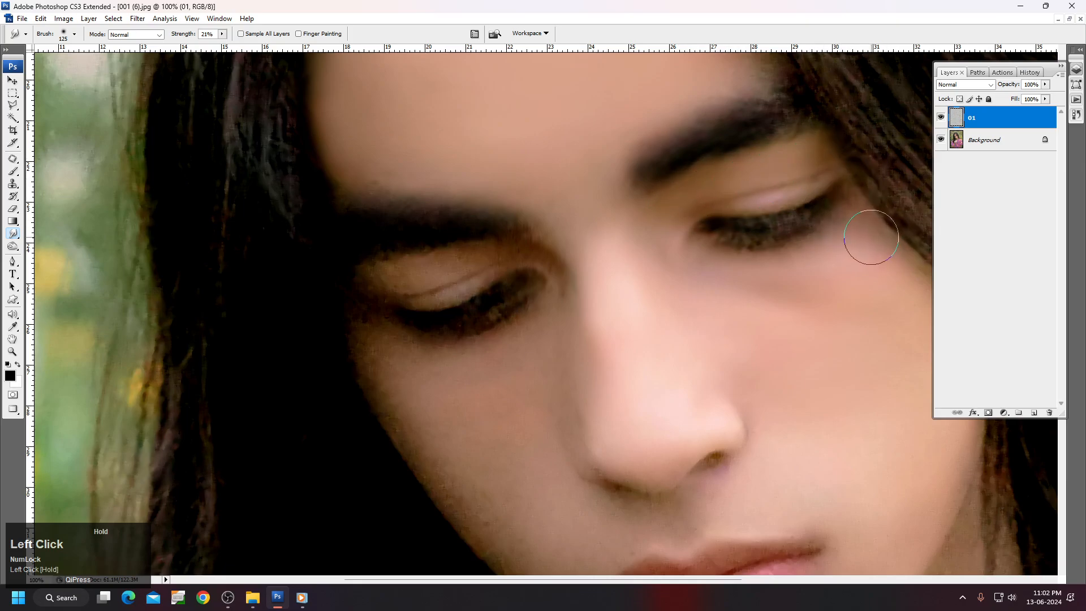
# - Smudge the skin around the eye on the shaded side and down the adjoining cheek edge
pyautogui.moveTo(482, 264)
pyautogui.mouseDown()
pyautogui.moveTo(449, 261)
pyautogui.moveTo(507, 248)
pyautogui.moveTo(552, 266)
pyautogui.moveTo(528, 322)
pyautogui.moveTo(497, 354)
pyautogui.moveTo(424, 358)
pyautogui.mouseUp()
pyautogui.moveTo(368, 310); pyautogui.dragTo(364, 331)
pyautogui.moveTo(362, 289)
pyautogui.mouseDown()
pyautogui.moveTo(362, 307)
pyautogui.moveTo(381, 278)
pyautogui.moveTo(412, 266)
pyautogui.moveTo(441, 278)
pyautogui.mouseUp()
pyautogui.scroll(-3, 407, 277)
pyautogui.moveTo(368, 269)
pyautogui.mouseDown()
pyautogui.moveTo(404, 329)
pyautogui.moveTo(394, 328)
pyautogui.moveTo(392, 318)
pyautogui.moveTo(511, 463)
pyautogui.moveTo(503, 456)
pyautogui.moveTo(548, 491)
pyautogui.moveTo(512, 447)
pyautogui.mouseUp()
# - Smooth the cheek beside the nose on the shaded side with a 200 px Smudge brush
pyautogui.press(']')
pyautogui.press(']')
pyautogui.press(']')
pyautogui.moveTo(482, 340)
pyautogui.mouseDown()
pyautogui.moveTo(471, 320)
pyautogui.moveTo(495, 297)
pyautogui.moveTo(550, 282)
pyautogui.moveTo(564, 228)
pyautogui.moveTo(572, 277)
pyautogui.mouseUp()
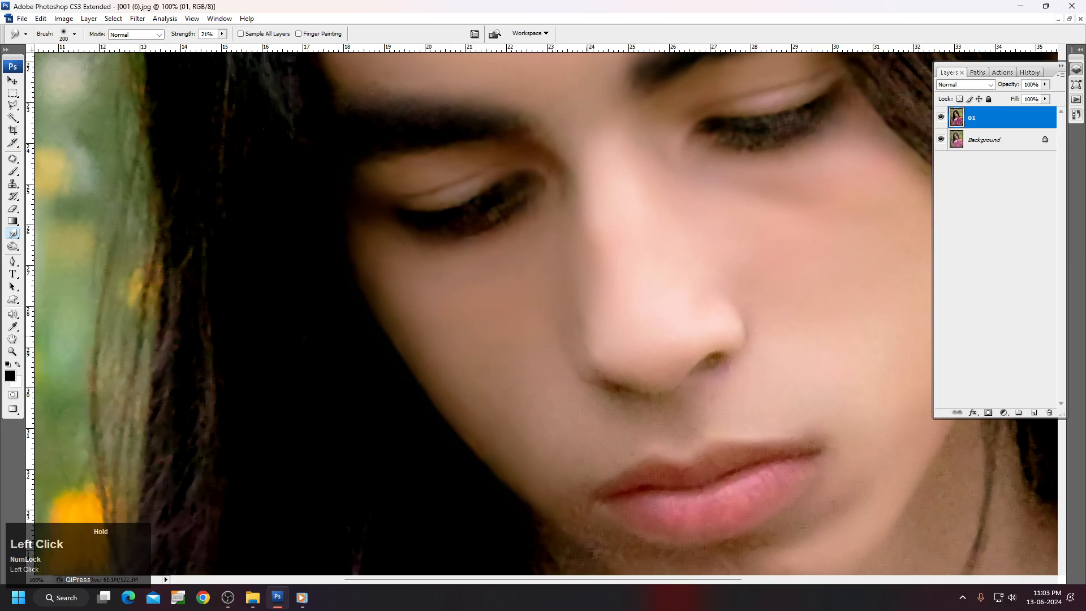
# - Smudge the jawline and the chin below the lips to blend away the remaining grain
pyautogui.scroll(-1, 566, 461)
pyautogui.moveTo(566, 461)
pyautogui.mouseDown()
pyautogui.moveTo(586, 489)
pyautogui.moveTo(577, 477)
pyautogui.moveTo(631, 501)
pyautogui.moveTo(653, 497)
pyautogui.moveTo(649, 479)
pyautogui.moveTo(688, 475)
pyautogui.mouseUp()
pyautogui.scroll(-1, 613, 498)
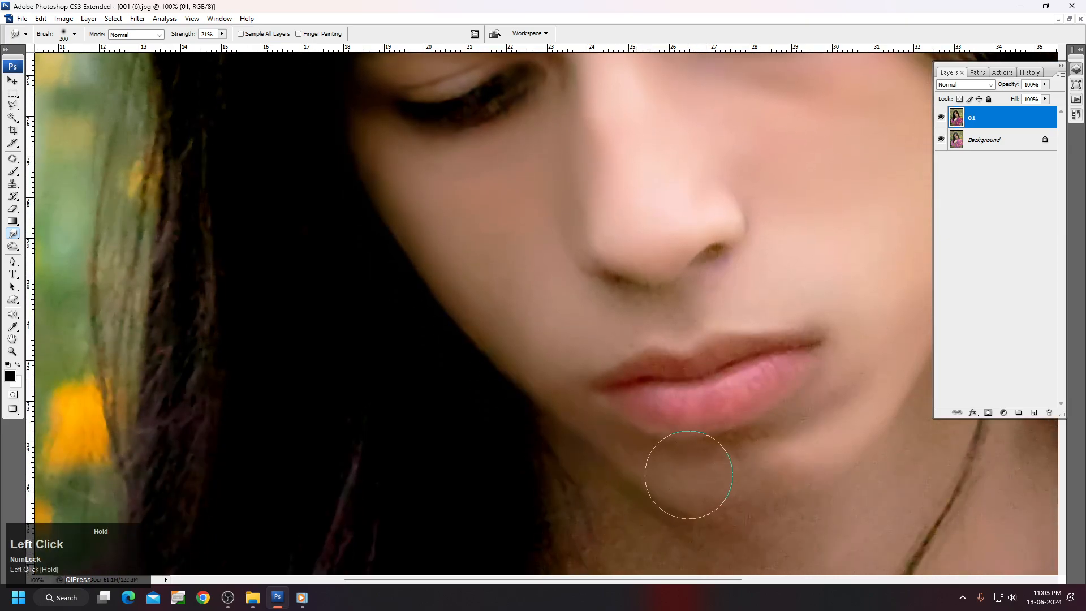
pyautogui.moveTo(747, 455)
pyautogui.mouseDown()
pyautogui.moveTo(792, 431)
pyautogui.moveTo(754, 516)
pyautogui.moveTo(739, 504)
pyautogui.mouseUp()
pyautogui.scroll(-2, 746, 489)
# - Smooth the neck skin below the chin with a 300 px Smudge brush and show the whole photo
pyautogui.press(']')
pyautogui.press(']')
pyautogui.moveTo(583, 452)
pyautogui.mouseDown()
pyautogui.moveTo(611, 453)
pyautogui.moveTo(656, 492)
pyautogui.moveTo(789, 479)
pyautogui.moveTo(771, 497)
pyautogui.moveTo(718, 400)
pyautogui.mouseUp()
pyautogui.rightClick(686, 334)
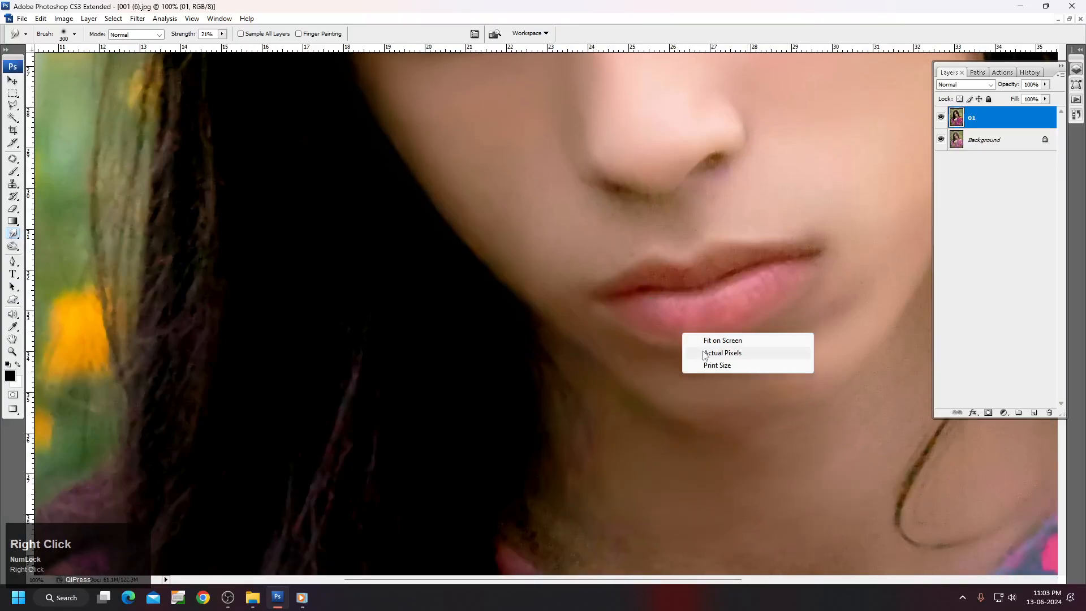
pyautogui.click(701, 351)
pyautogui.rightClick(613, 295)
pyautogui.click(629, 302)
pyautogui.press('v')
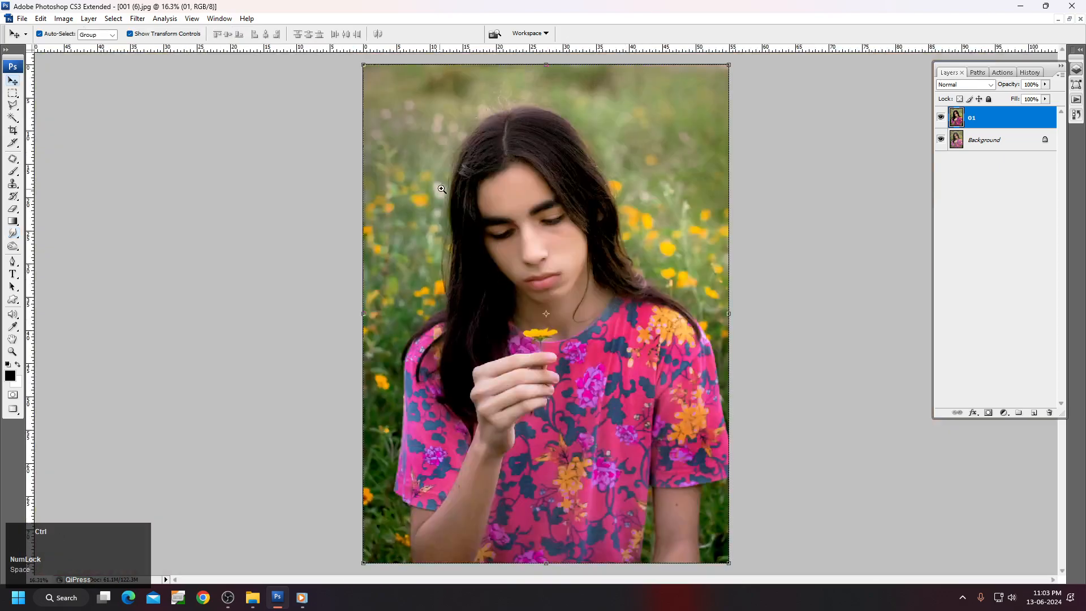
# - Brighten the retouched layer with Levels, setting the midtone input to 1.13 and raising the black point slightly
pyautogui.moveTo(610, 350); pyautogui.dragTo(550, 192)
pyautogui.hotkey('ctrl', '0')
pyautogui.hotkey('ctrl', 'l')
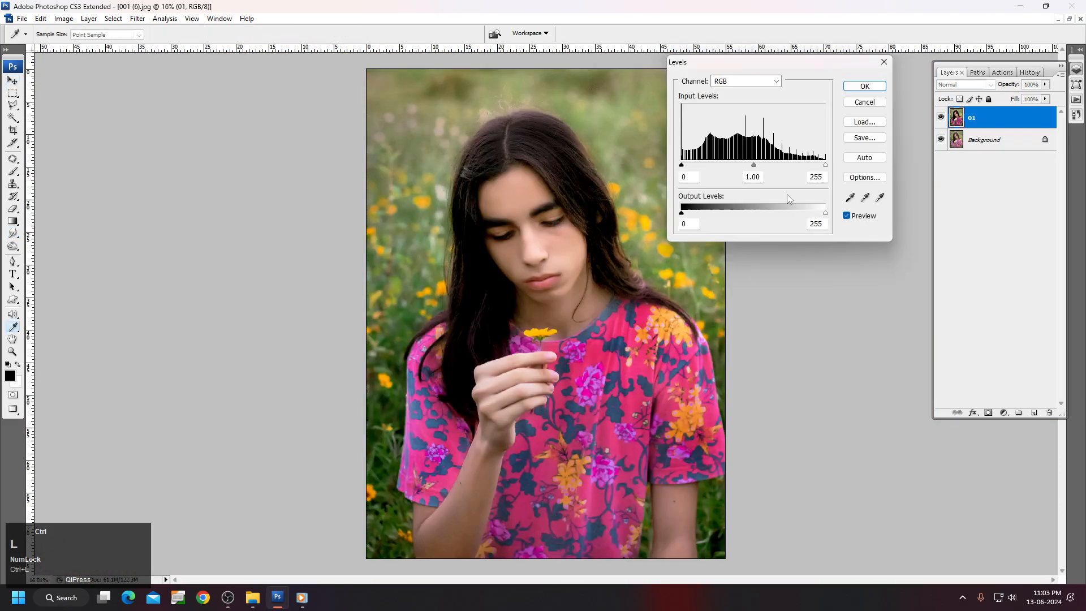
pyautogui.moveTo(749, 169); pyautogui.dragTo(743, 170)
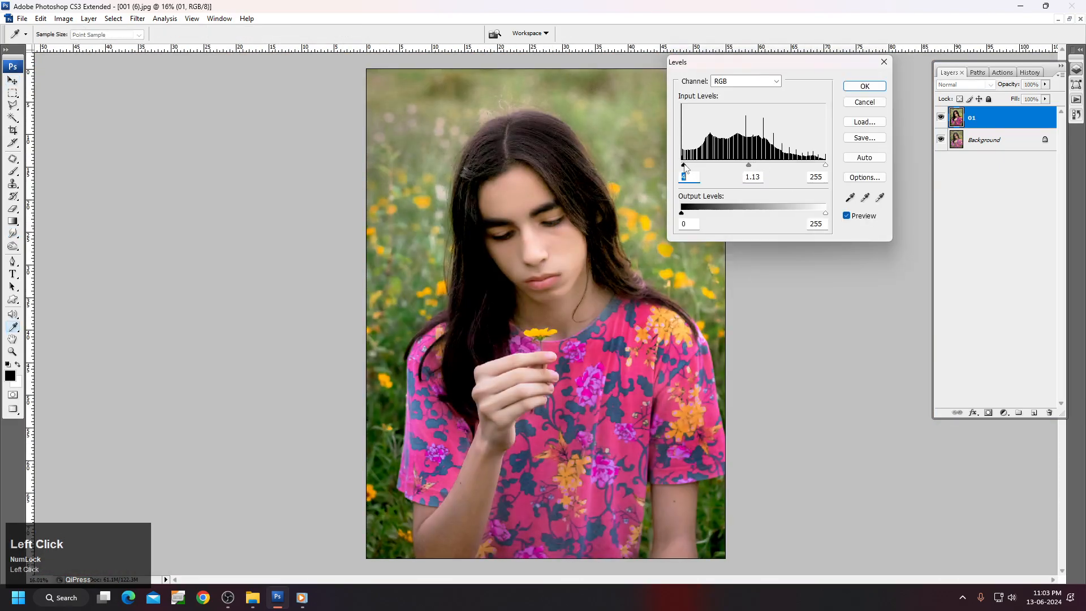
pyautogui.press('Return')
# - Compare the face before and after the retouch by repeatedly hiding and showing layer 01 at close range
pyautogui.click(941, 118)
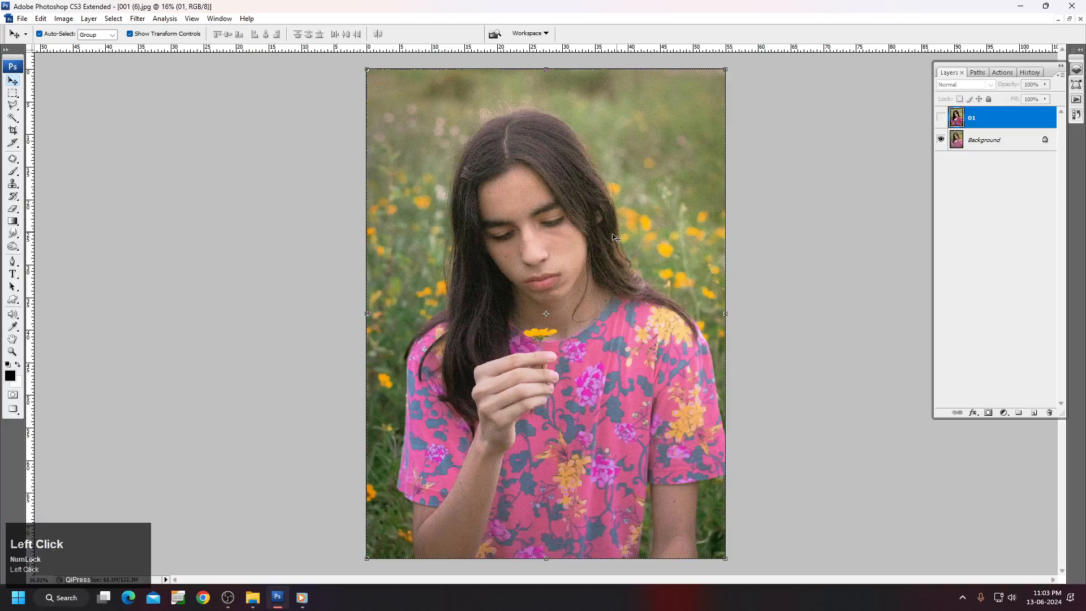
pyautogui.keyDown('ctrl'); pyautogui.click(546, 240); pyautogui.keyUp('ctrl')
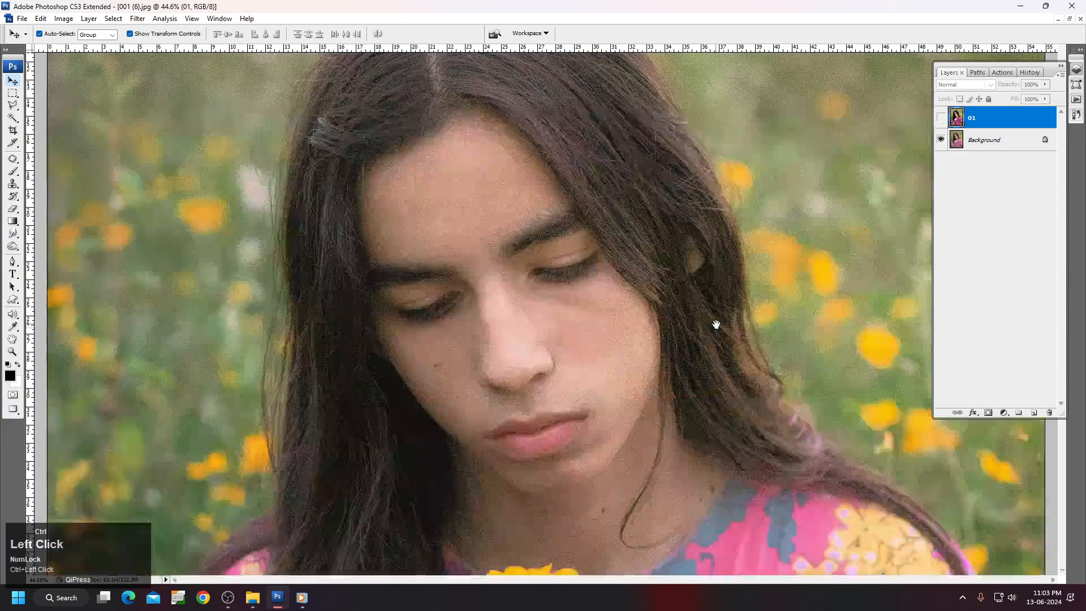
pyautogui.click(941, 118)
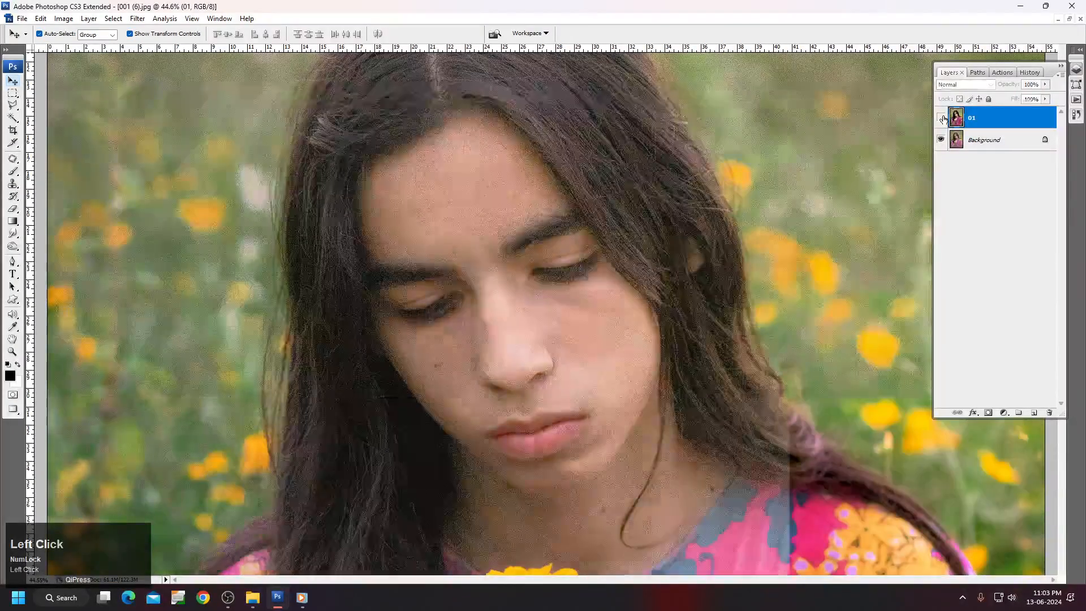
pyautogui.click(941, 118)
pyautogui.click(941, 118)
pyautogui.click(941, 118)
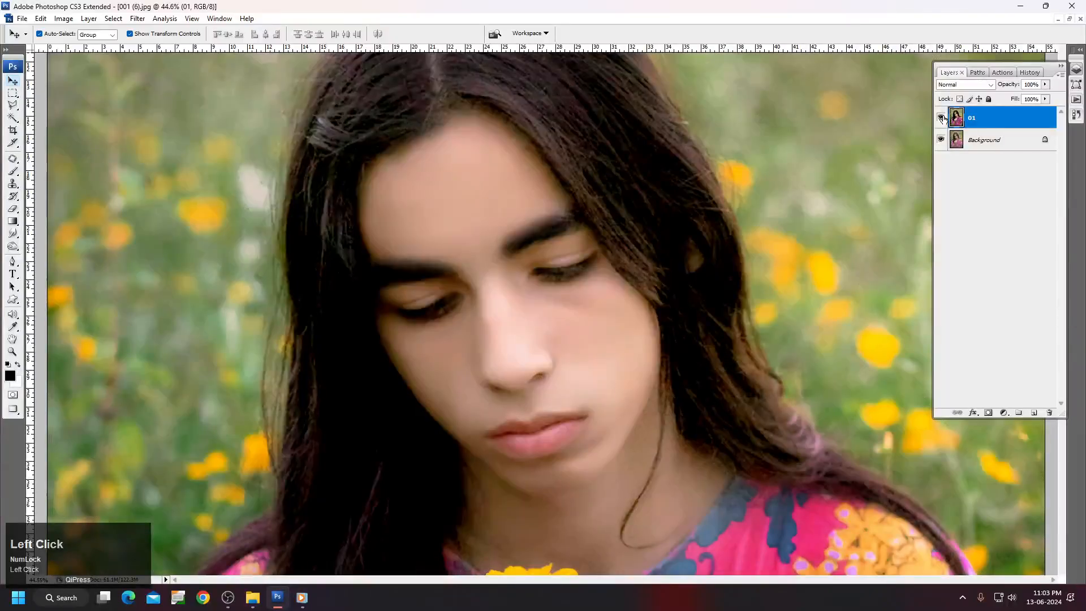
pyautogui.click(941, 118)
pyautogui.click(941, 118)
pyautogui.click(941, 118)
# - Create a new document from the Photo preset at the Landscape, 8 x 10 size
pyautogui.click(22, 18)
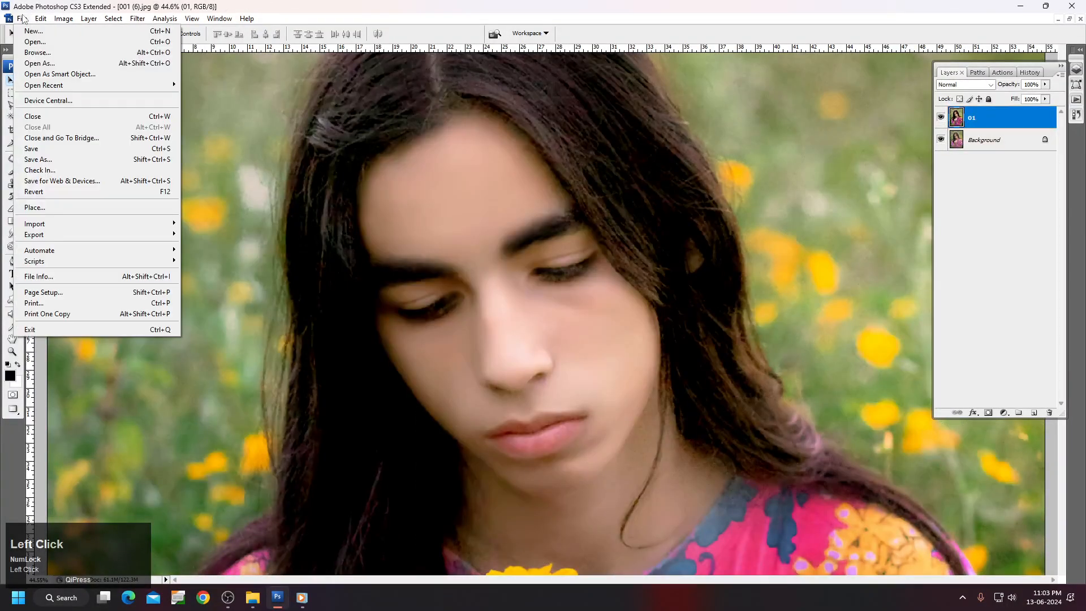
pyautogui.click(28, 46)
pyautogui.click(524, 174)
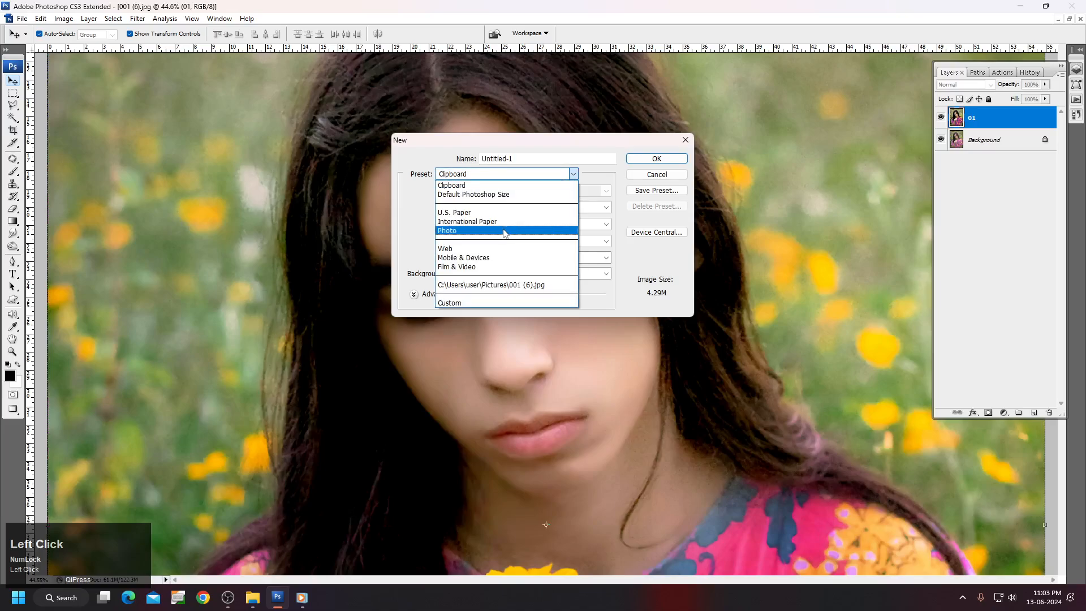
pyautogui.click(509, 230)
pyautogui.click(557, 190)
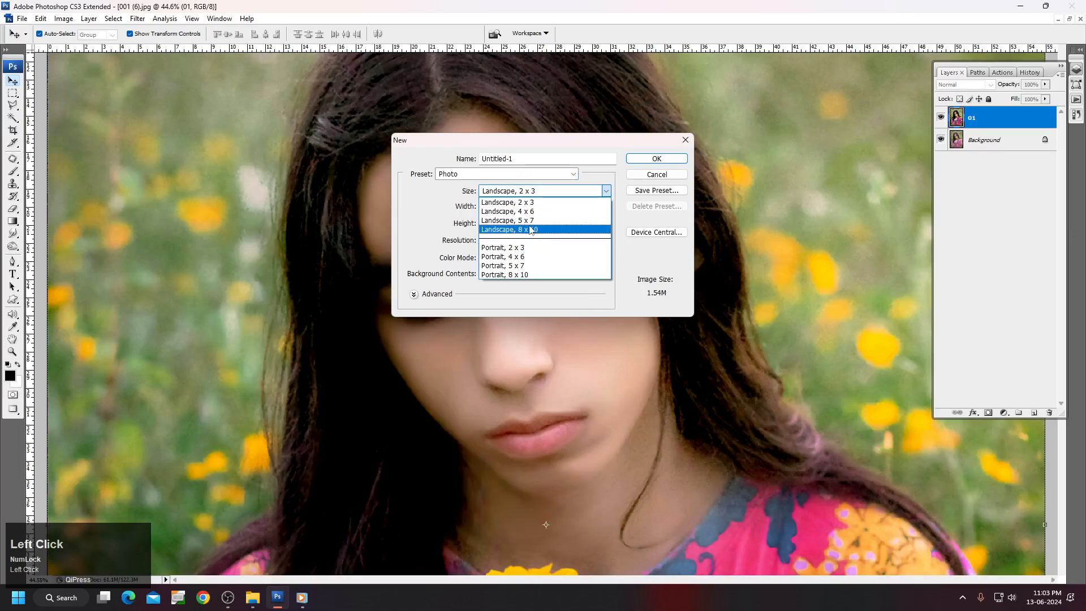
pyautogui.click(509, 229)
pyautogui.click(656, 158)
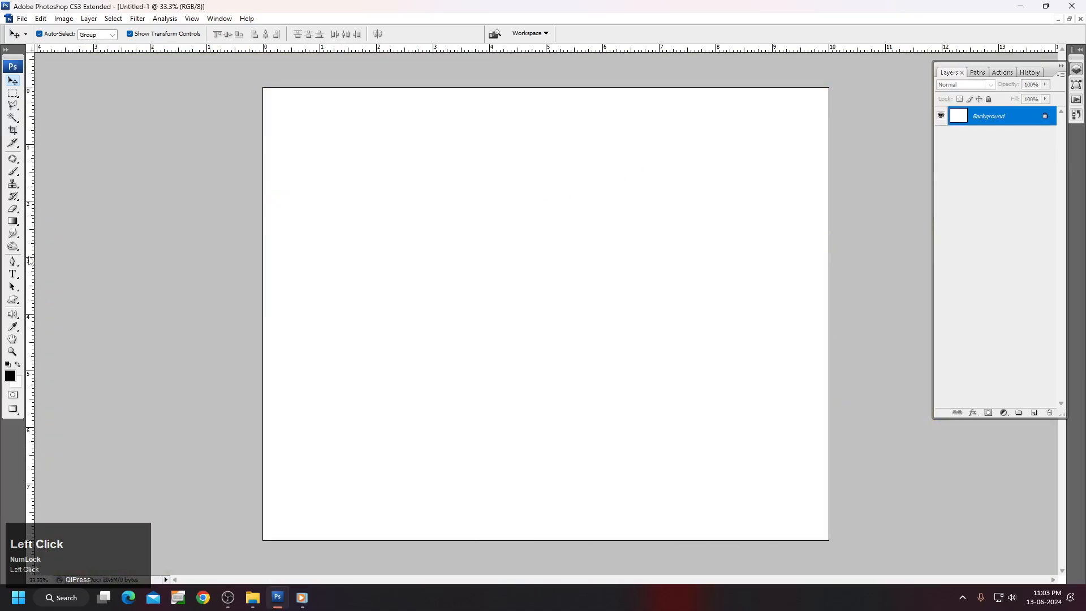
# - Add the text "bahut kuch or finish" at 60 pt and move it to the upper edge of the canvas
pyautogui.click(14, 274)
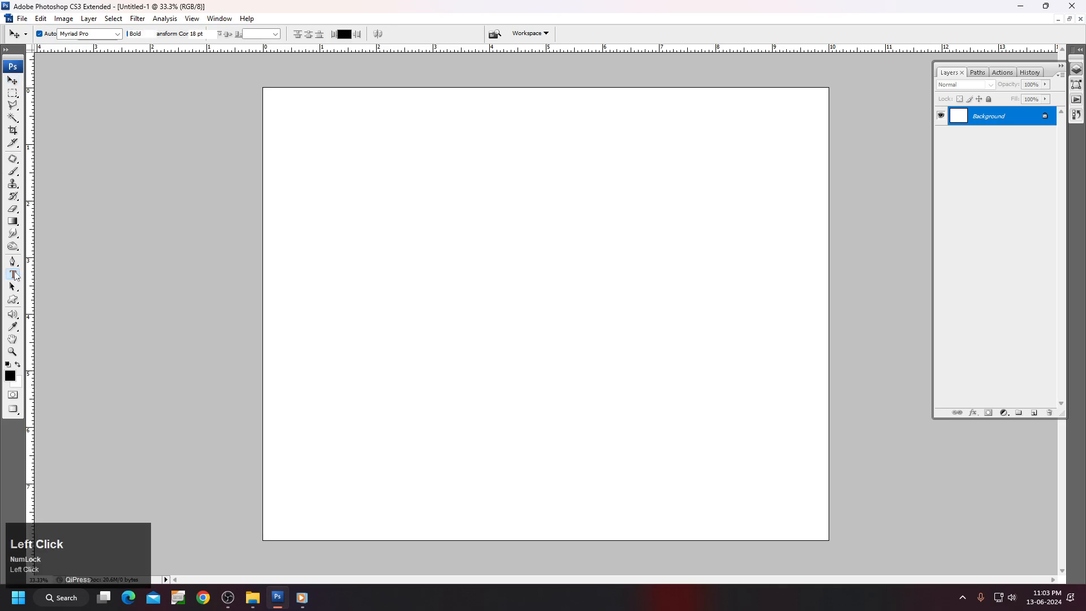
pyautogui.click(395, 300)
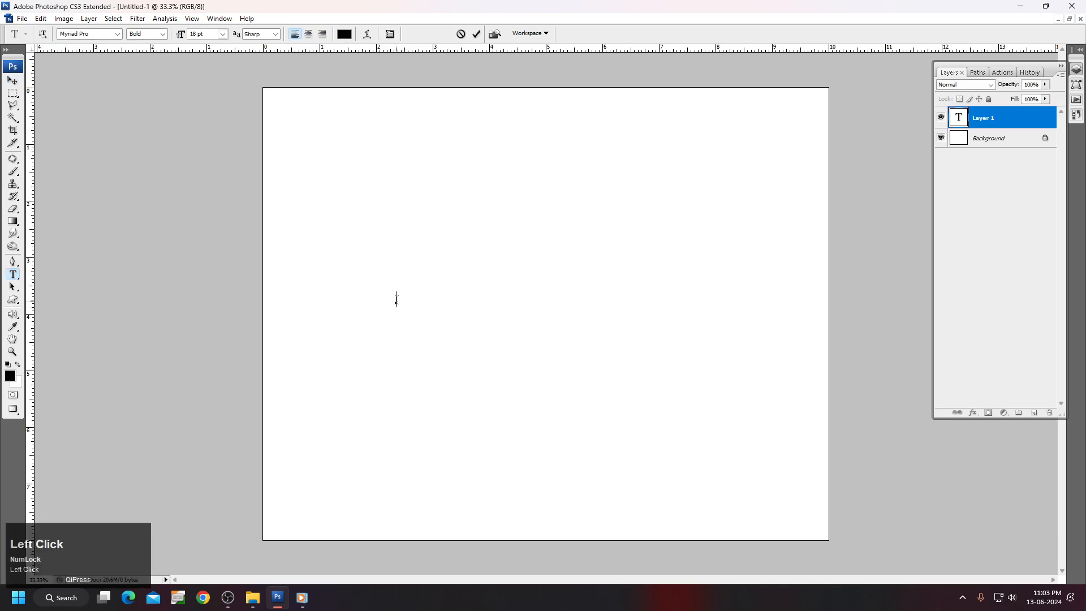
pyautogui.click(224, 34)
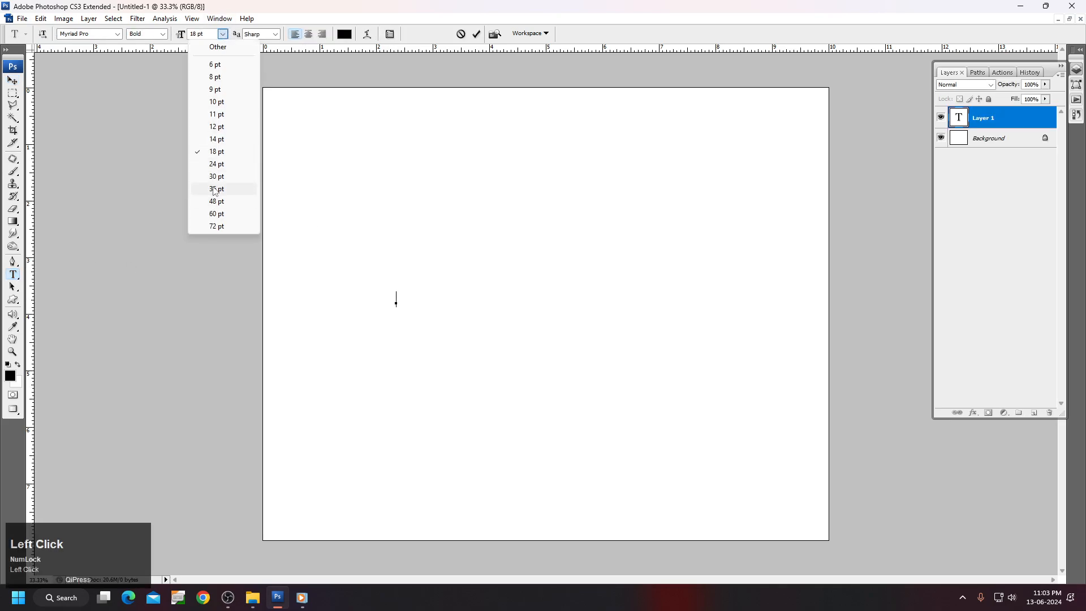
pyautogui.click(218, 189)
pyautogui.click(223, 35)
pyautogui.click(218, 214)
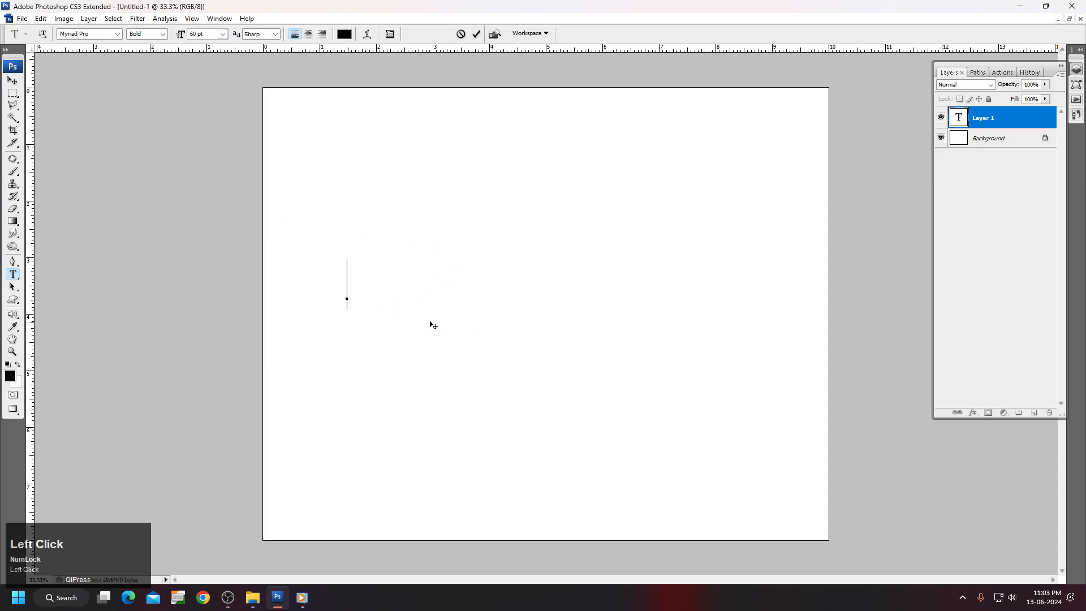
pyautogui.write('bahu')
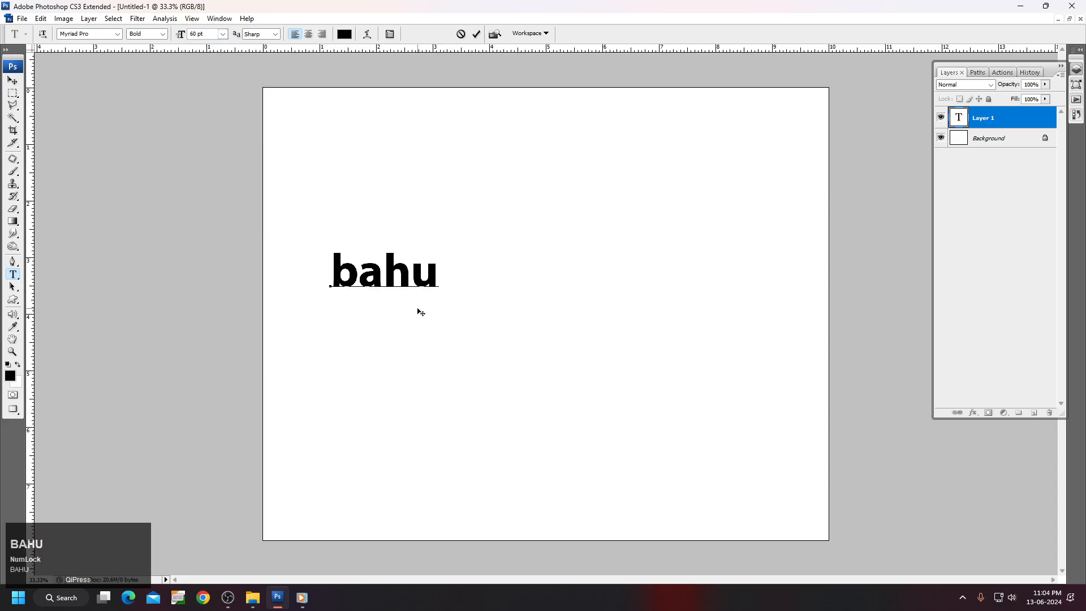
pyautogui.write('t kuch ')
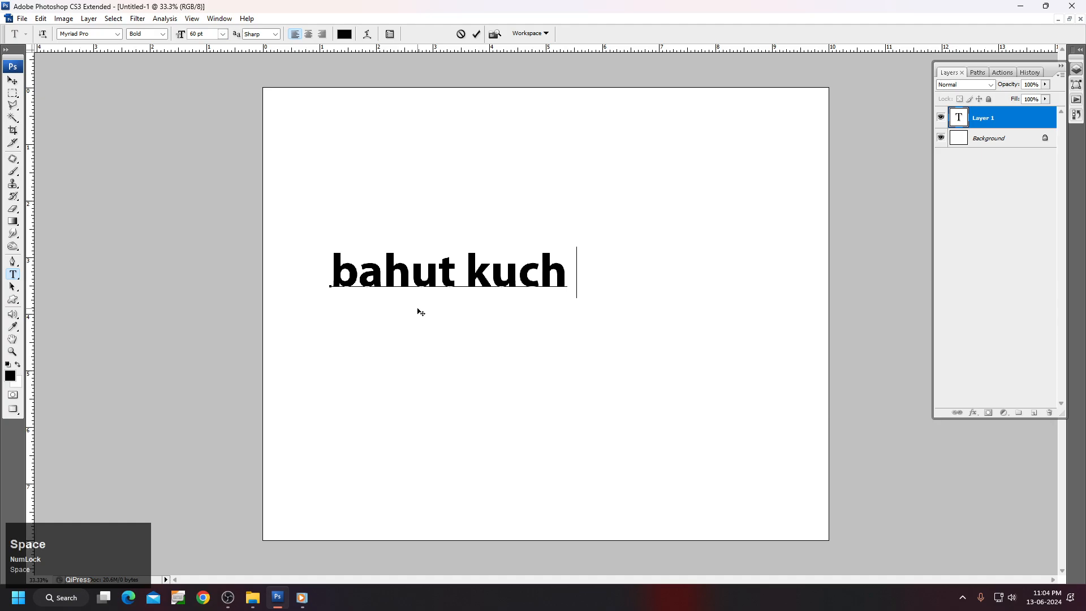
pyautogui.write('or fi')
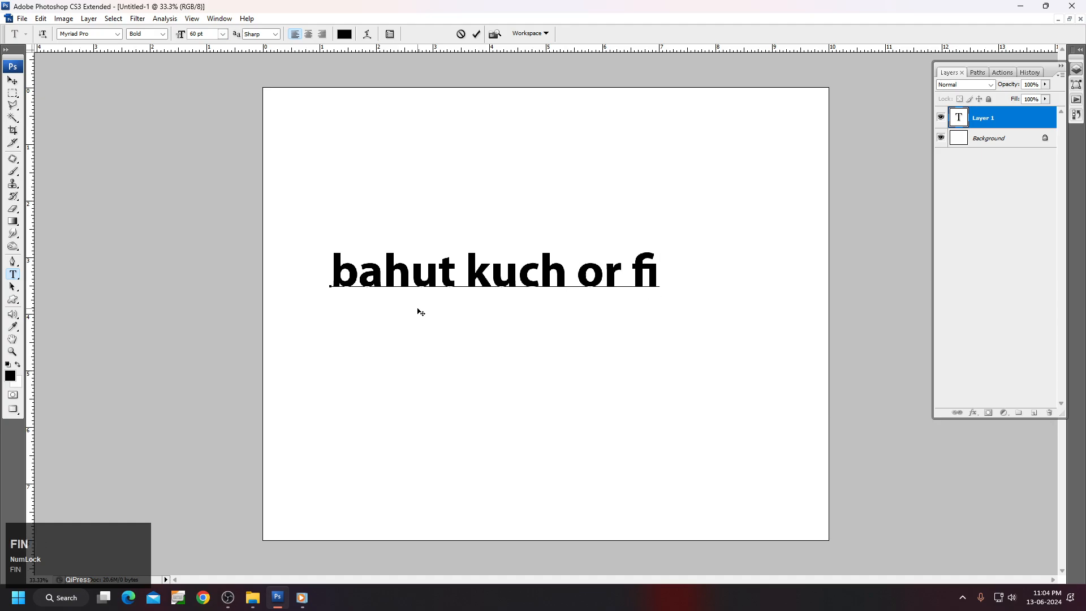
pyautogui.write('nish')
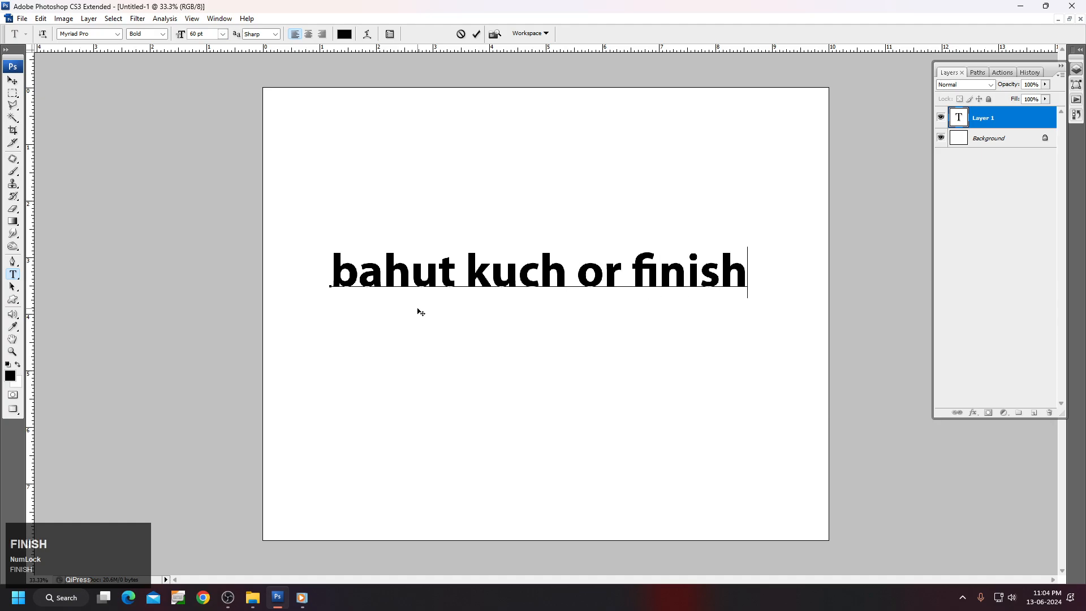
pyautogui.press('KP_Enter')
pyautogui.press('v')
pyautogui.moveTo(484, 281); pyautogui.dragTo(482, 136)
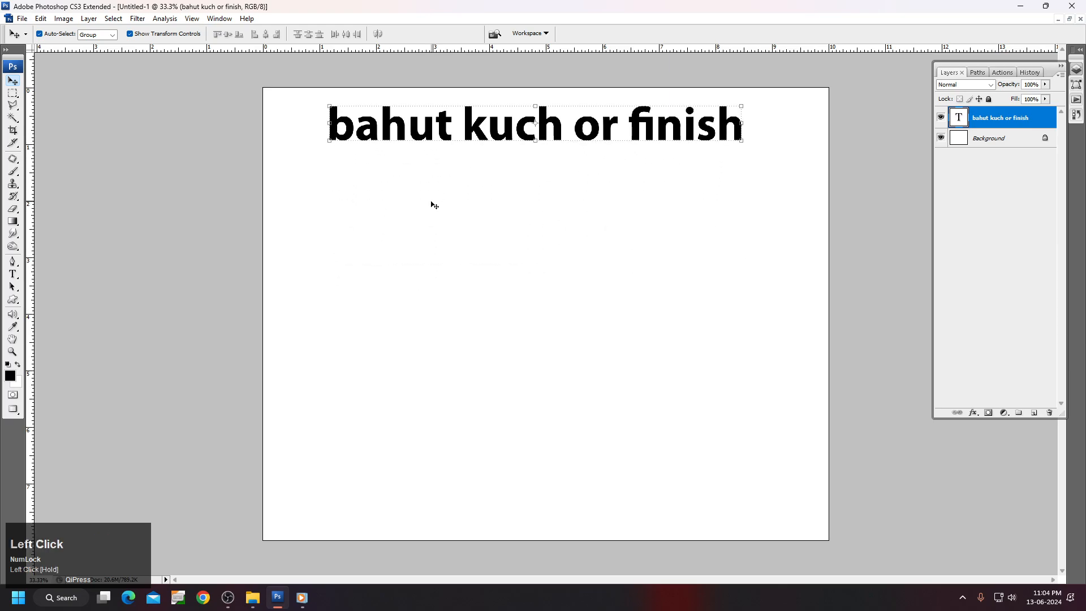
# - Add a second text line reading "krne pr ye photo acha se" below the first one
pyautogui.press('t')
pyautogui.click(321, 195)
pyautogui.write('k')
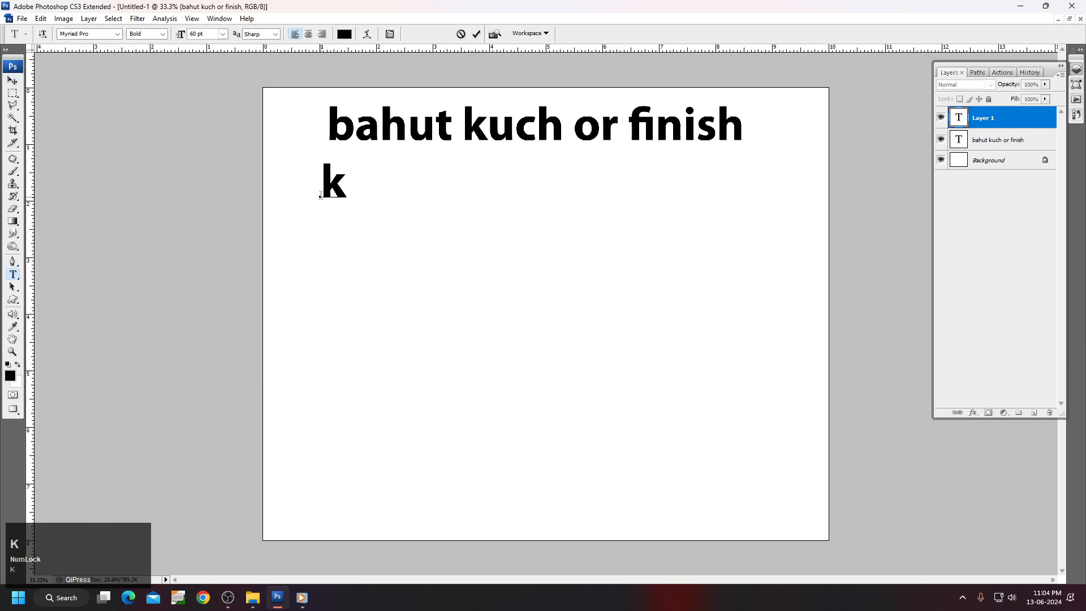
pyautogui.write('rne pr ')
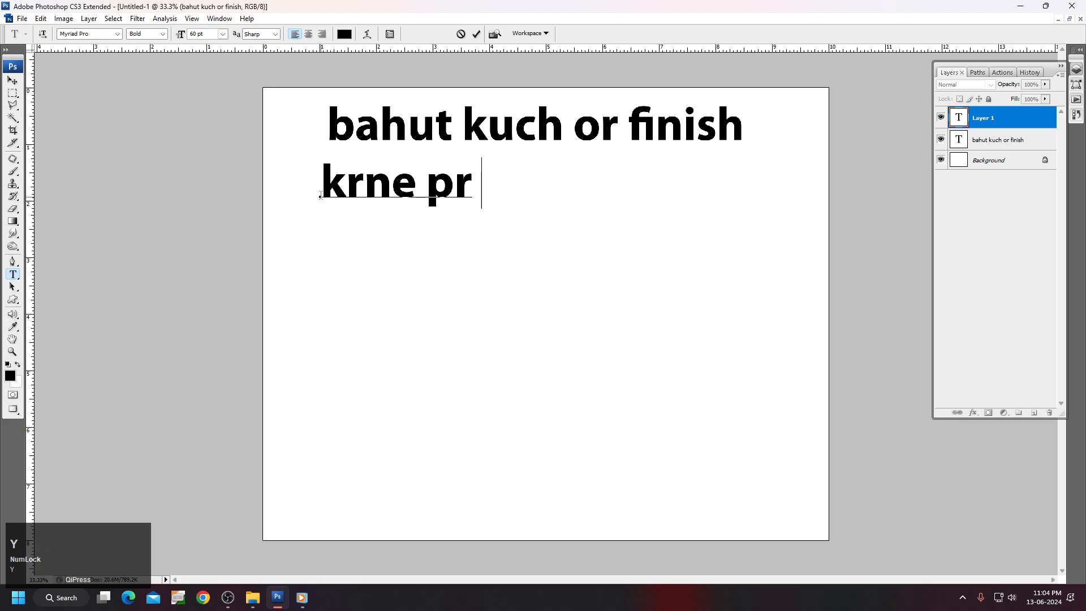
pyautogui.write('ye photo')
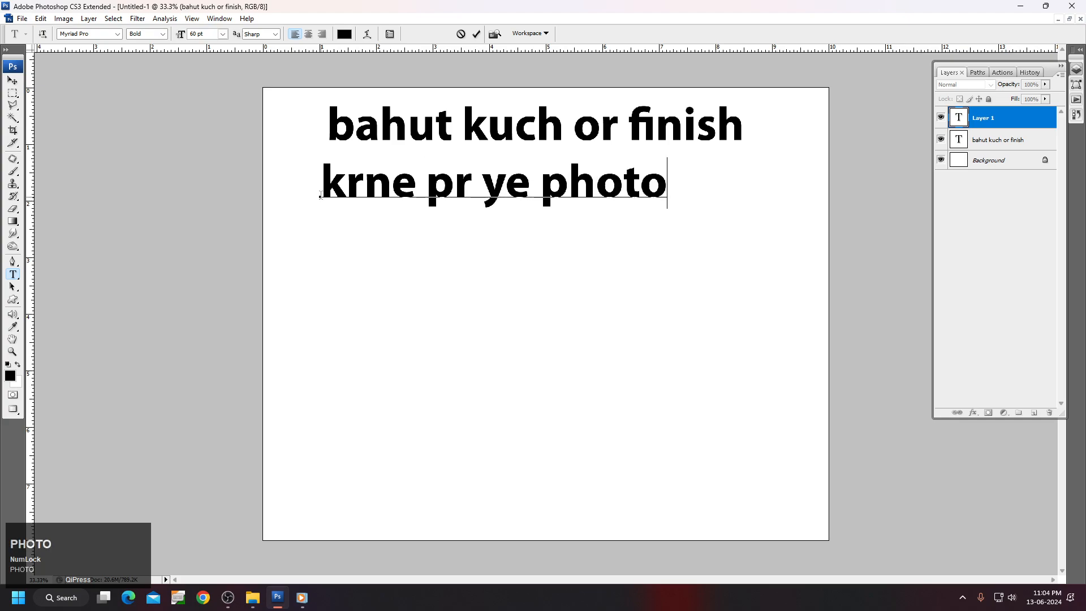
pyautogui.write(' acha se')
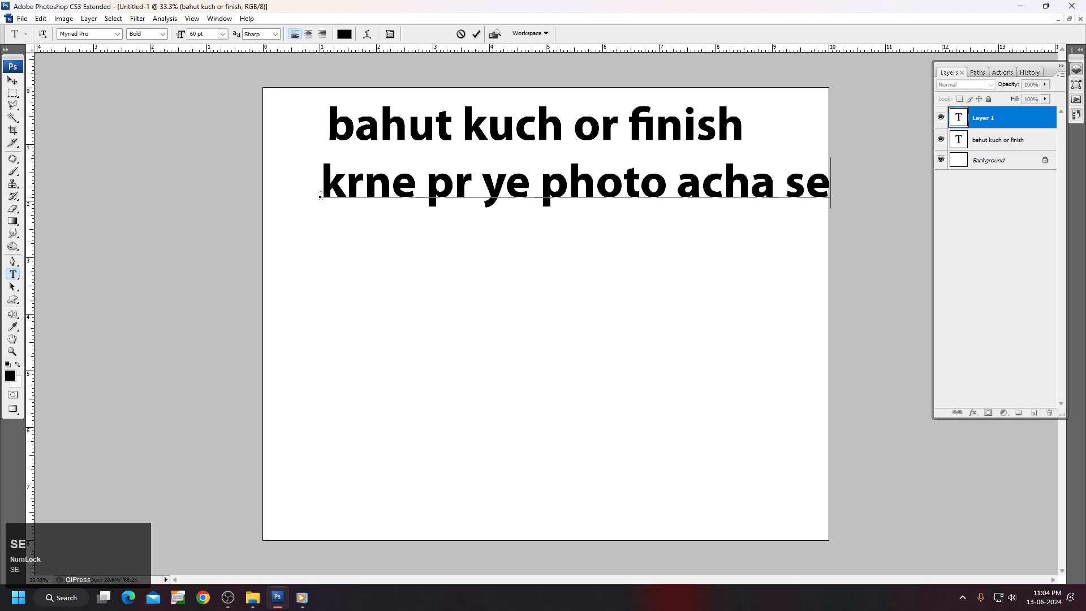
pyautogui.hotkey('ctrl', 'Return')
# - Start a third text block below with the lines "acha ho skta hai isme" and "itna hi sikhne wale hai"
pyautogui.click(320, 255)
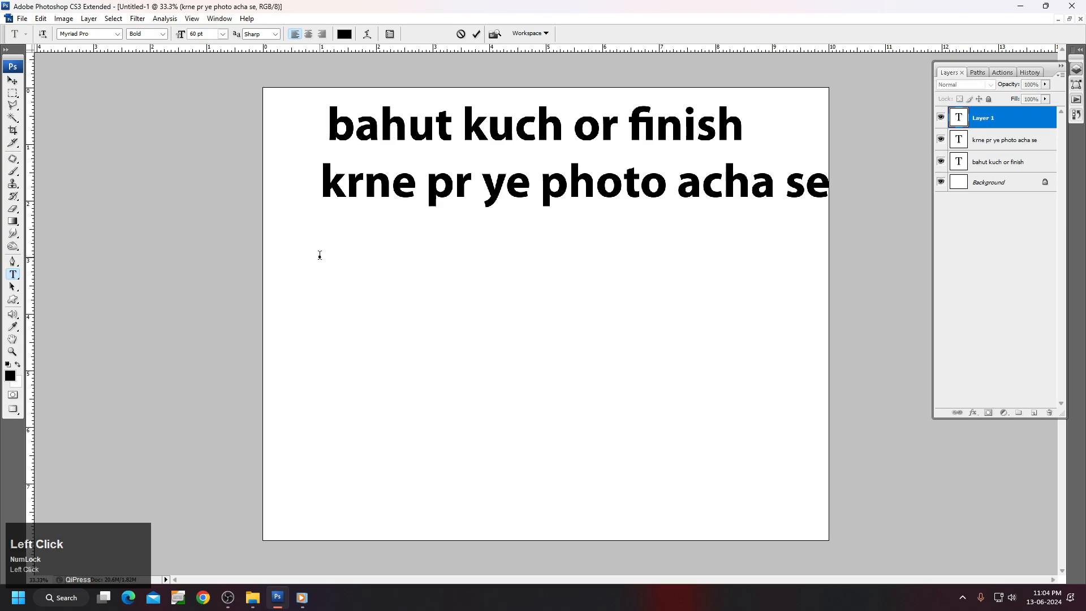
pyautogui.write('acha ho')
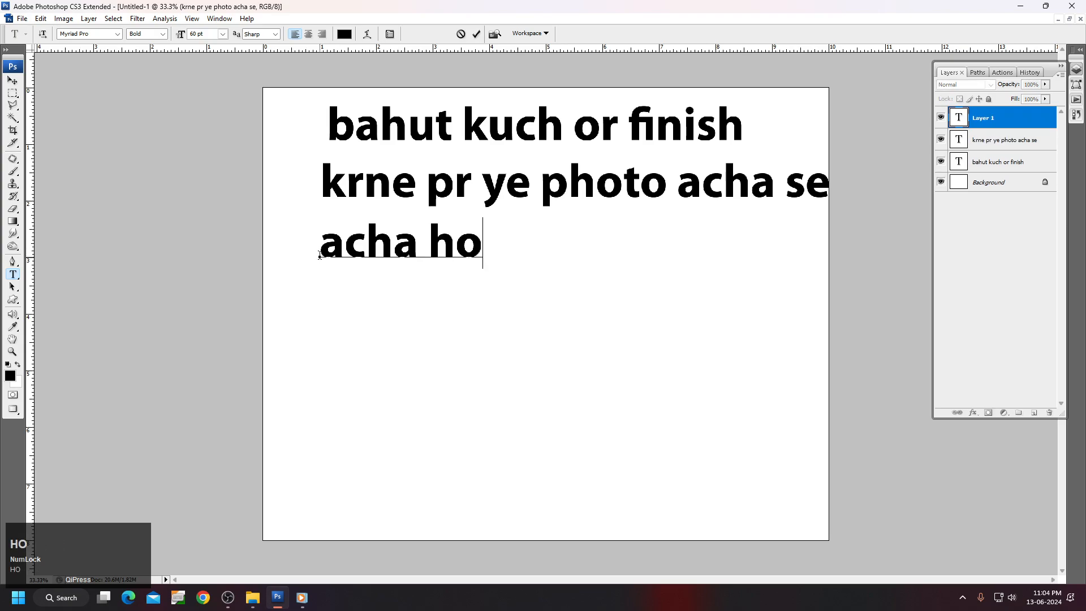
pyautogui.write(' skta hai')
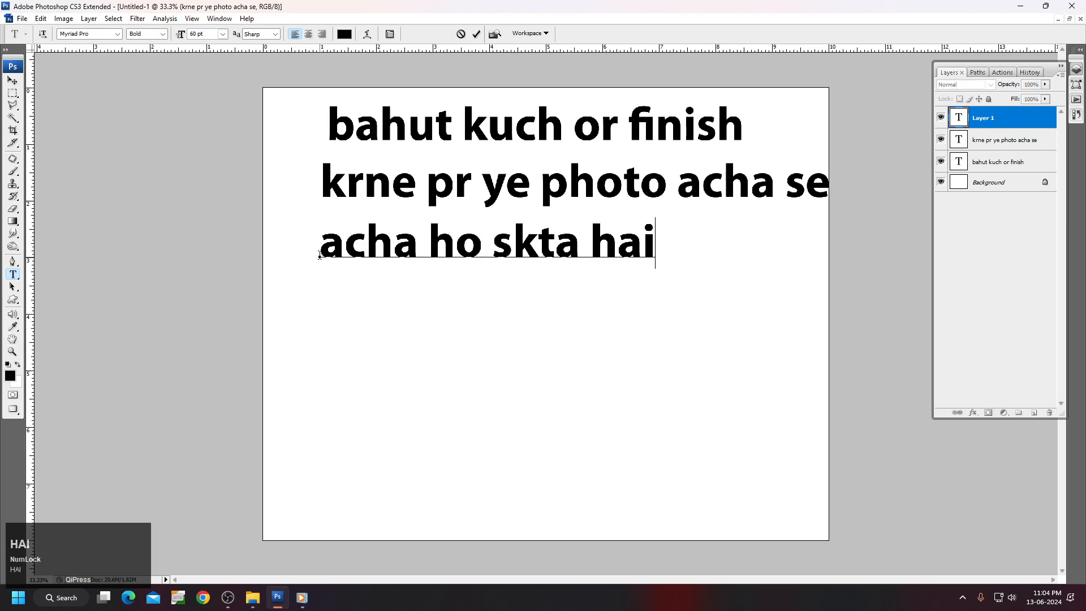
pyautogui.write(' isme')
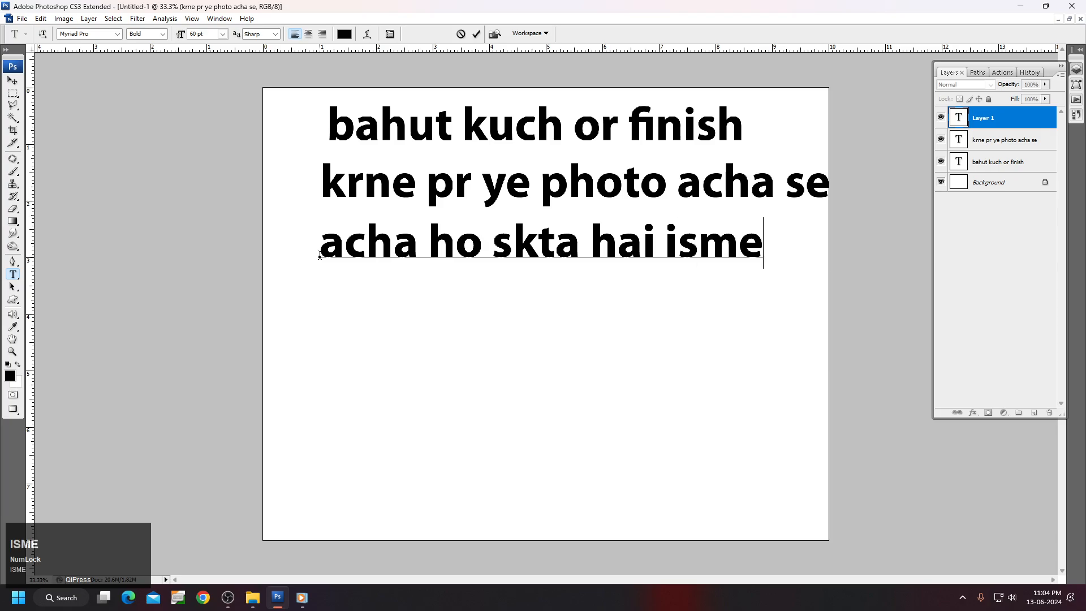
pyautogui.write('itna ')
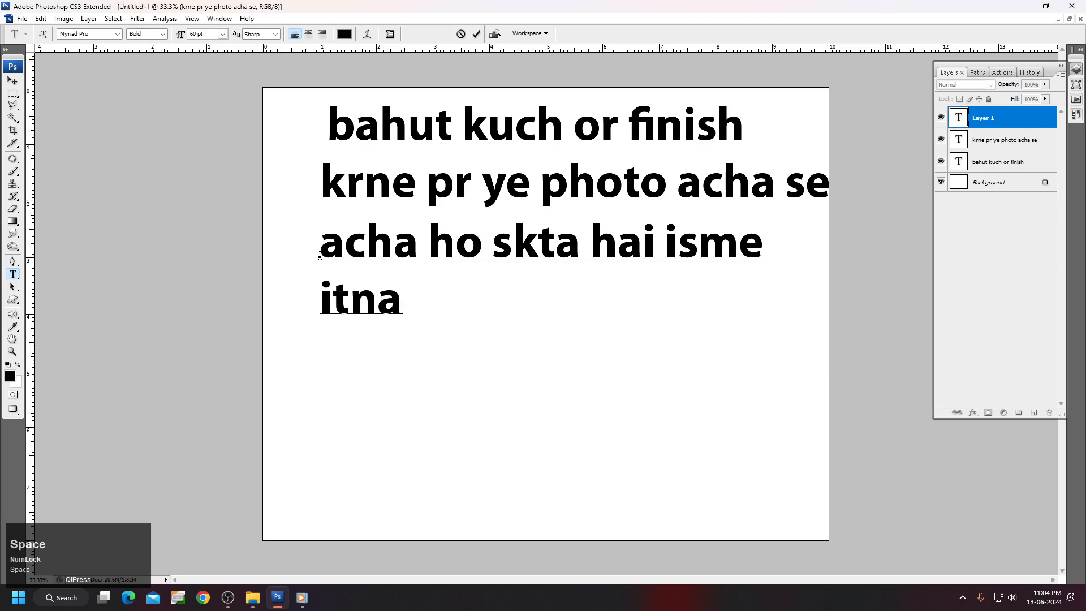
pyautogui.write('hi sikhne ')
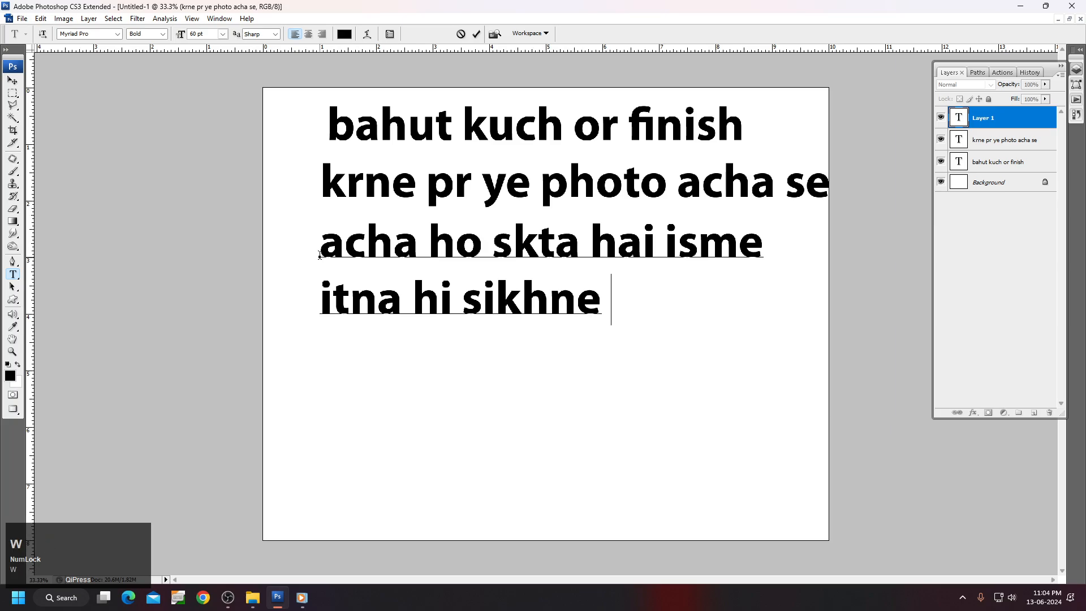
pyautogui.write('wale ha')
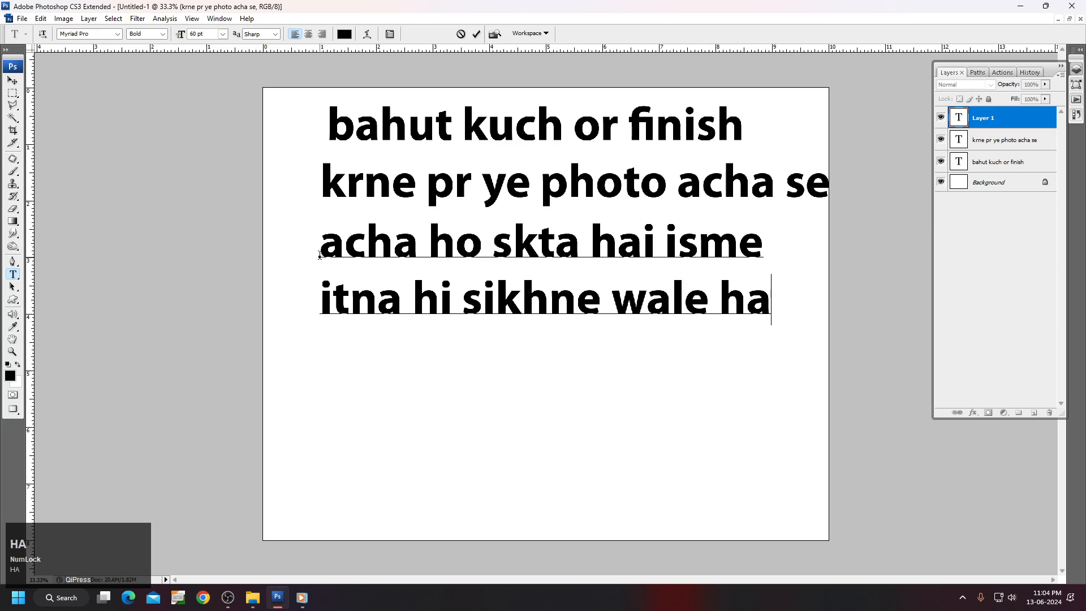
# - Continue the third text block with the lines "hmm next video me or" and "sikhte hai"
pyautogui.write('hmm ')
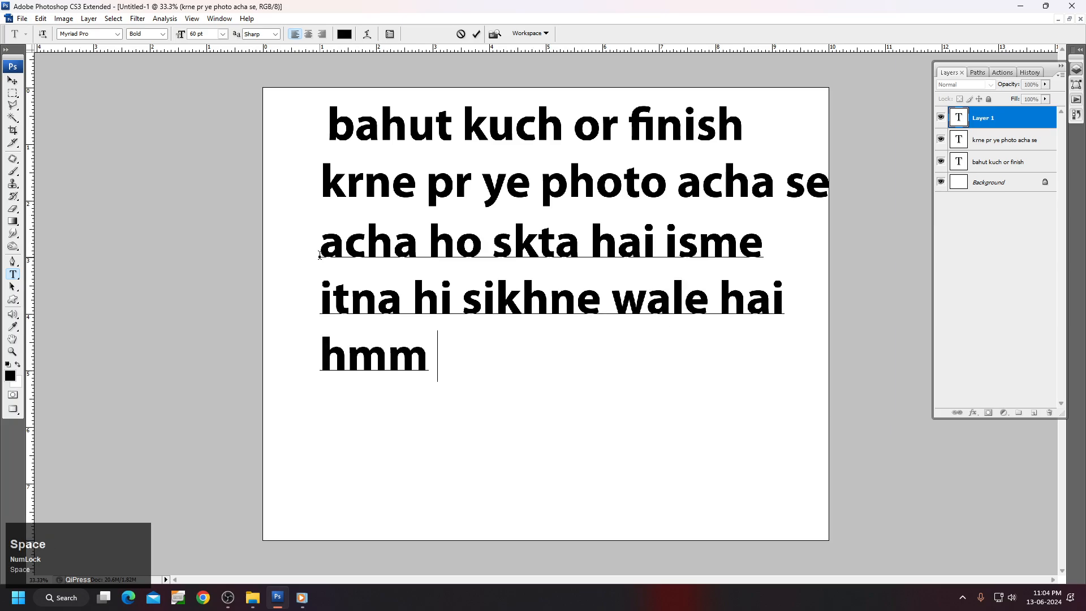
pyautogui.write('next ')
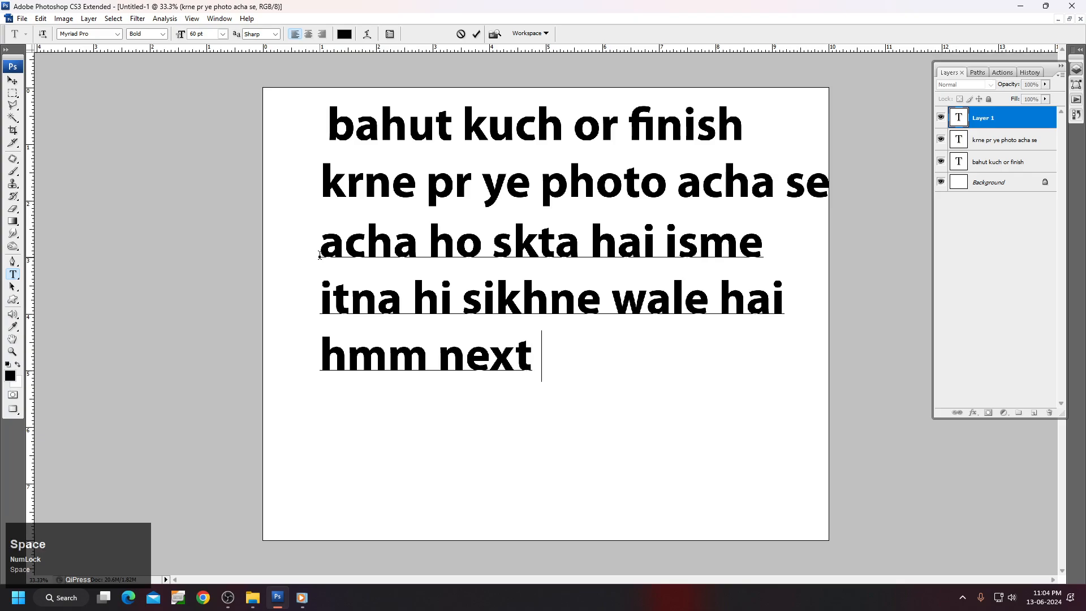
pyautogui.write('video me ')
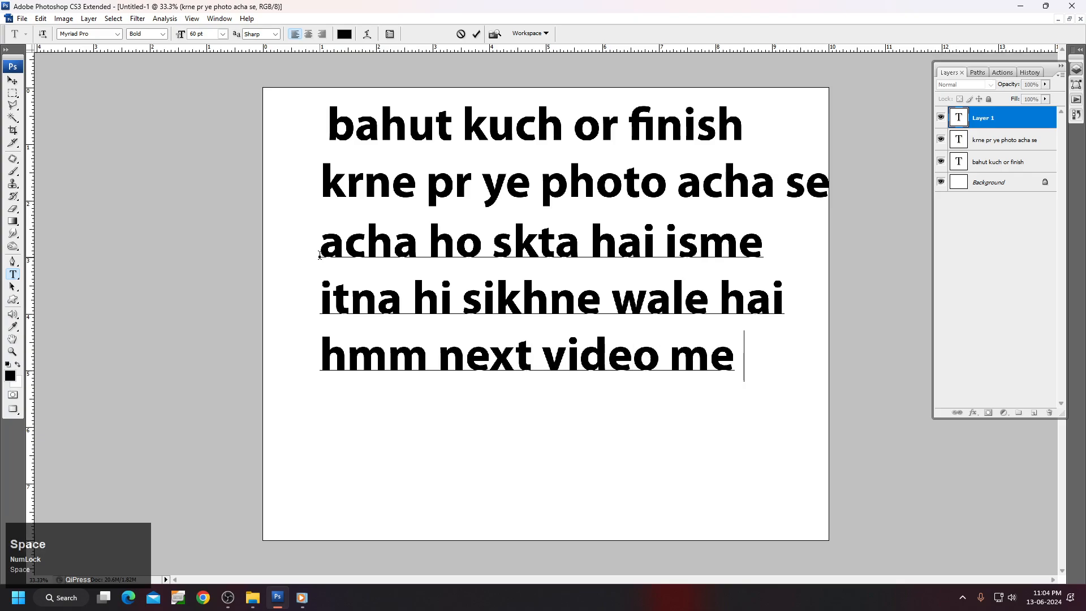
pyautogui.write('or ')
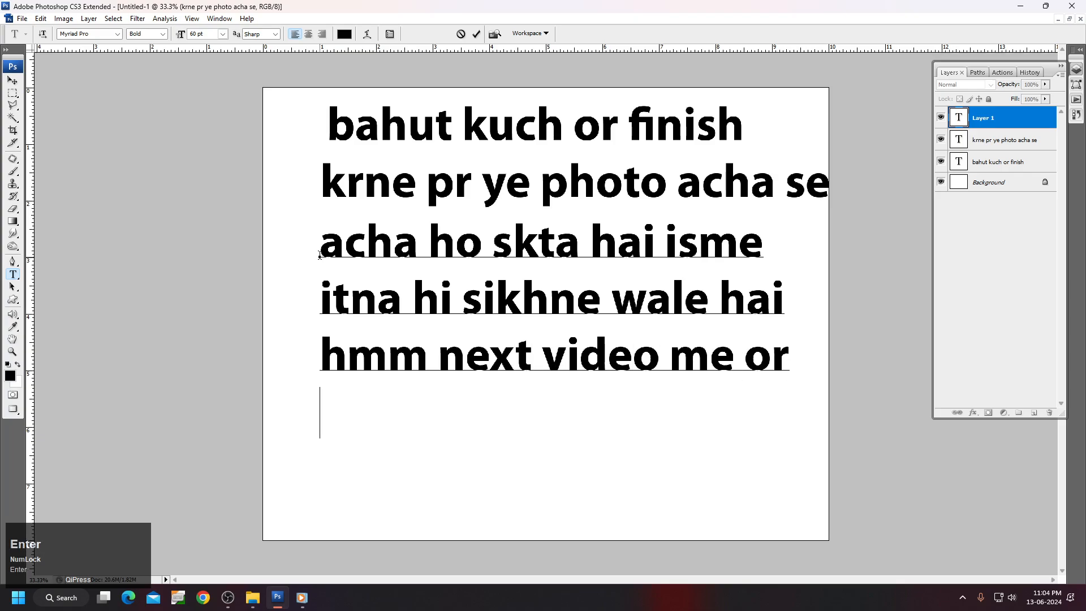
pyautogui.write('sikhte hai')
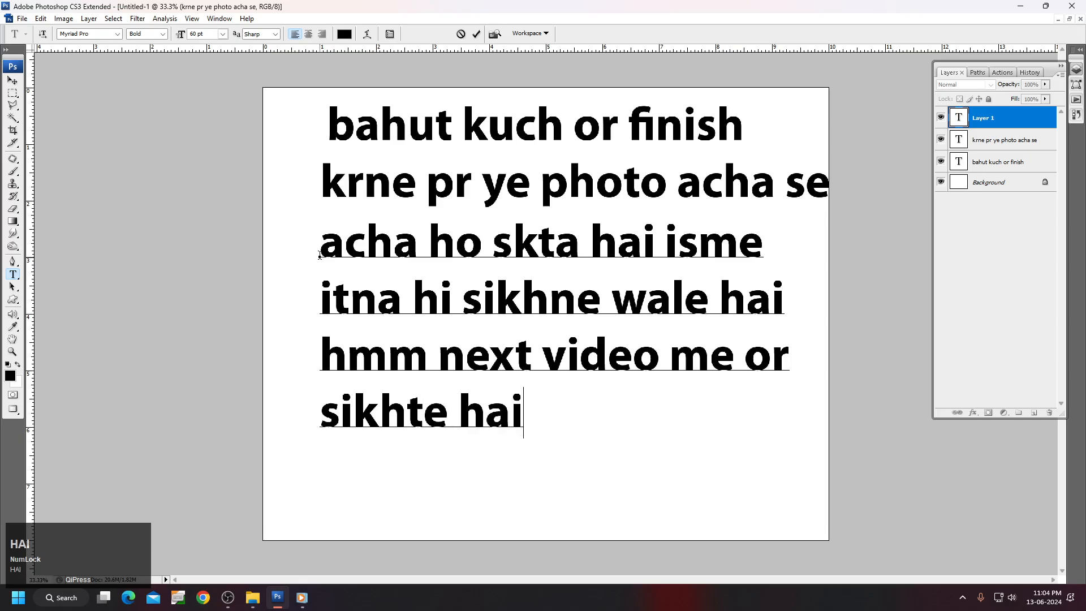
# - Finish the third text block with the line "thanks all bro" and commit the text
pyautogui.write('tahnk')
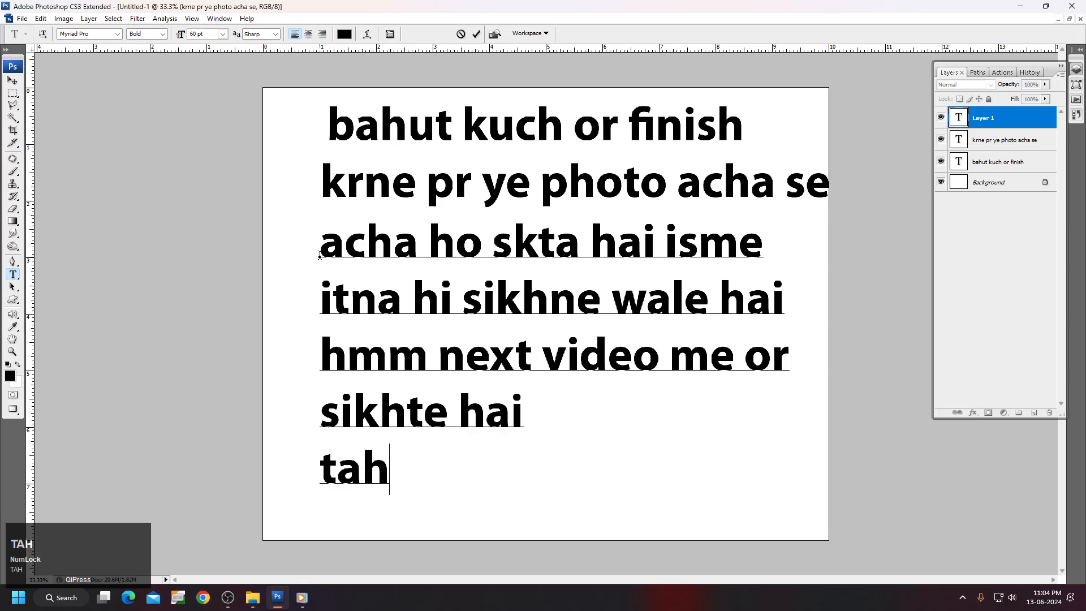
pyautogui.press('BackSpace')
pyautogui.press('BackSpace')
pyautogui.press('BackSpace')
pyautogui.press('BackSpace')
pyautogui.press('BackSpace')
pyautogui.write('than')
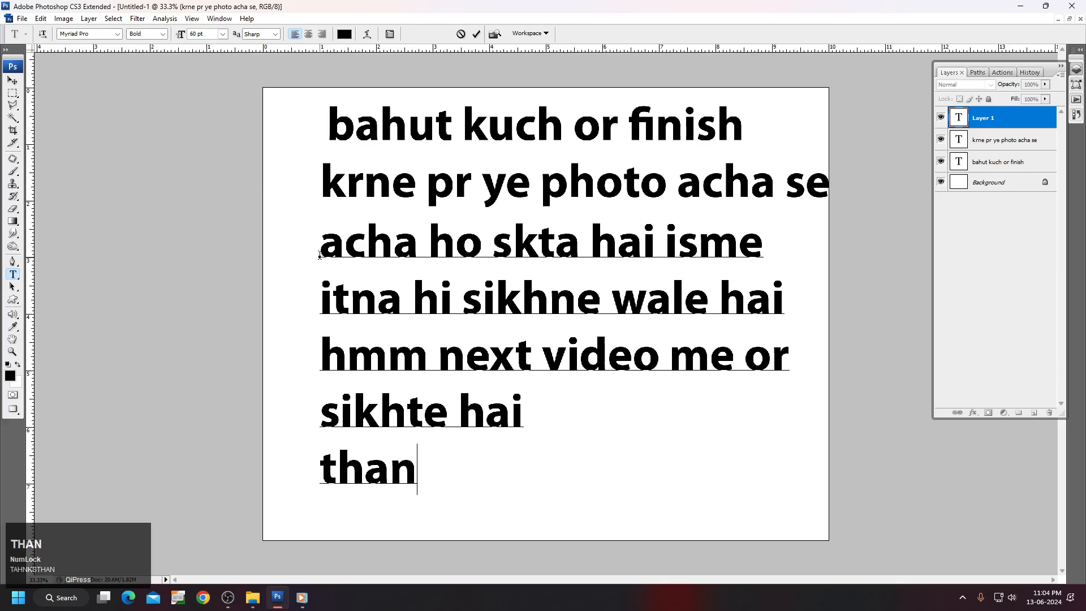
pyautogui.write('ks all')
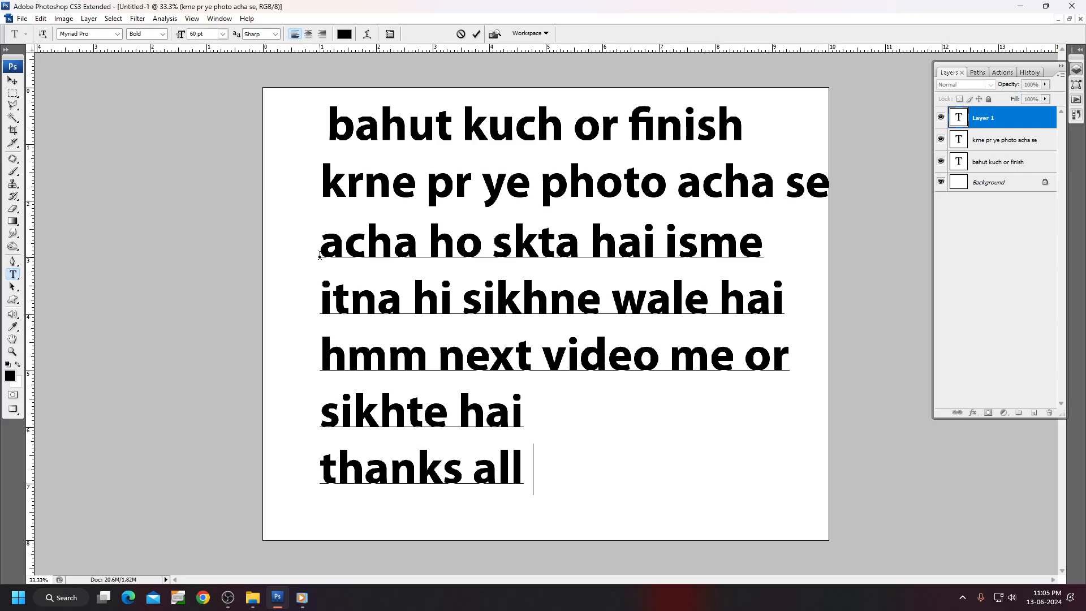
pyautogui.write('bro')
pyautogui.hotkey('ctrl', 'Return')
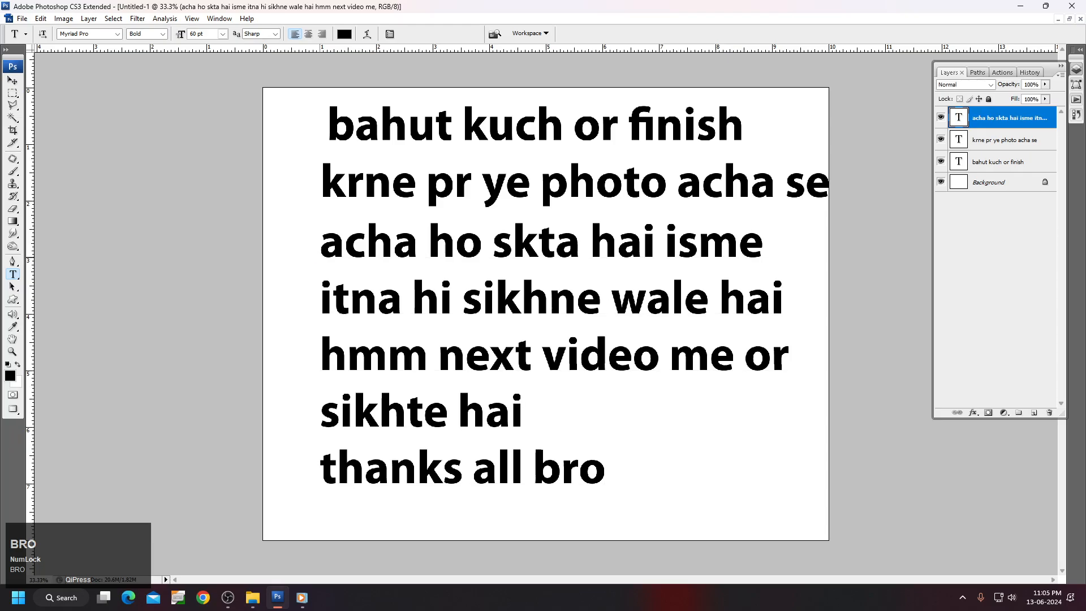
# - Align the three text layers along their left edges and move them together to the middle of the canvas
pyautogui.press('v')
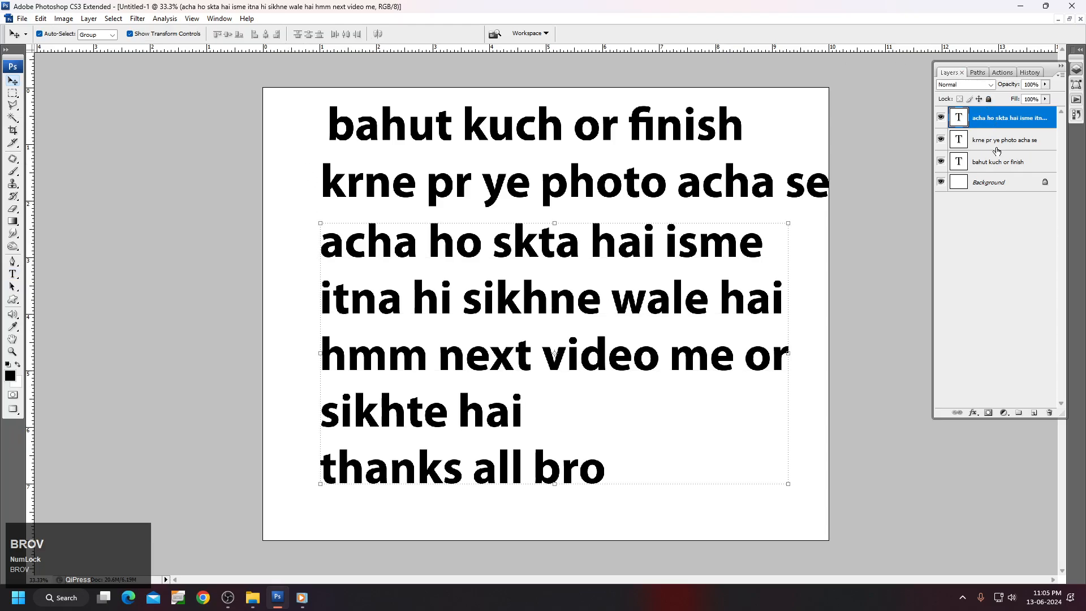
pyautogui.keyDown('ctrl'); pyautogui.keyDown('shift'); pyautogui.click(993, 170); pyautogui.keyUp('shift'); pyautogui.keyUp('ctrl')
pyautogui.click(254, 39)
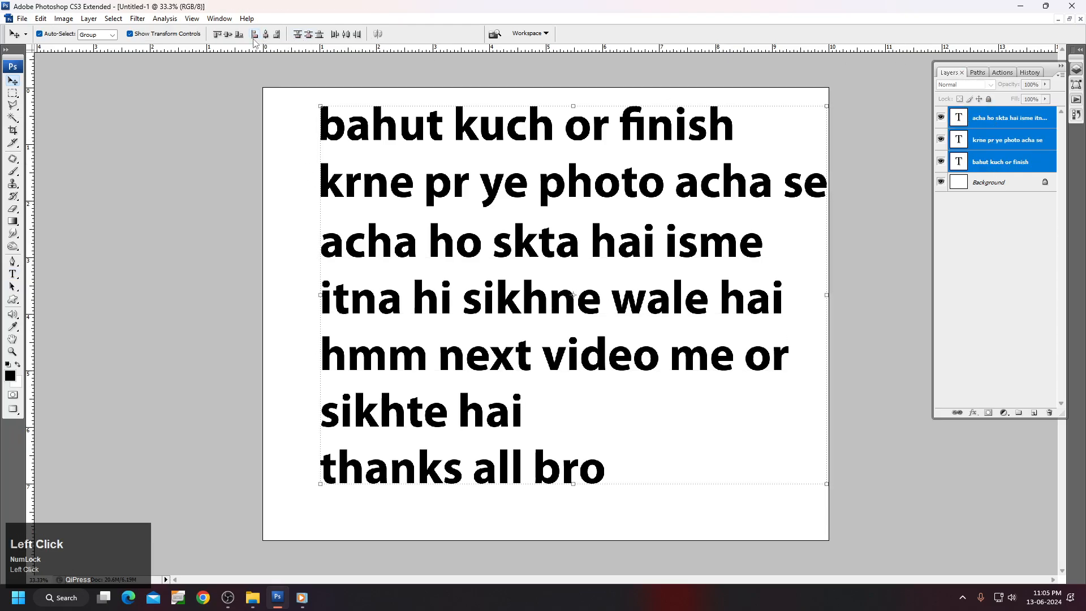
pyautogui.click(307, 35)
pyautogui.hotkey('ctrl', 'z')
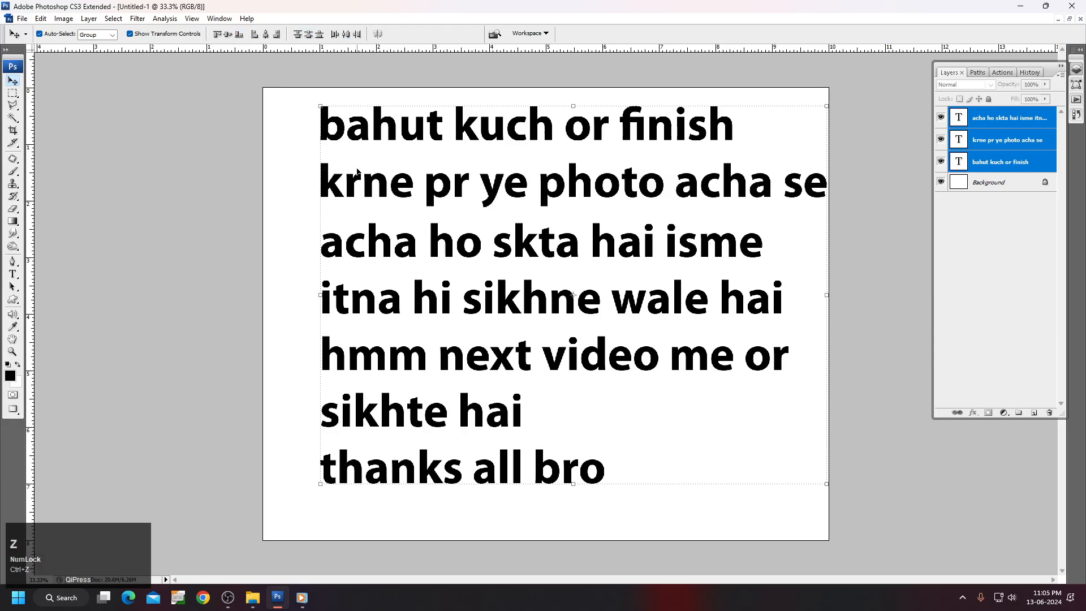
pyautogui.moveTo(357, 171); pyautogui.dragTo(331, 193)
pyautogui.rightClick(416, 185)
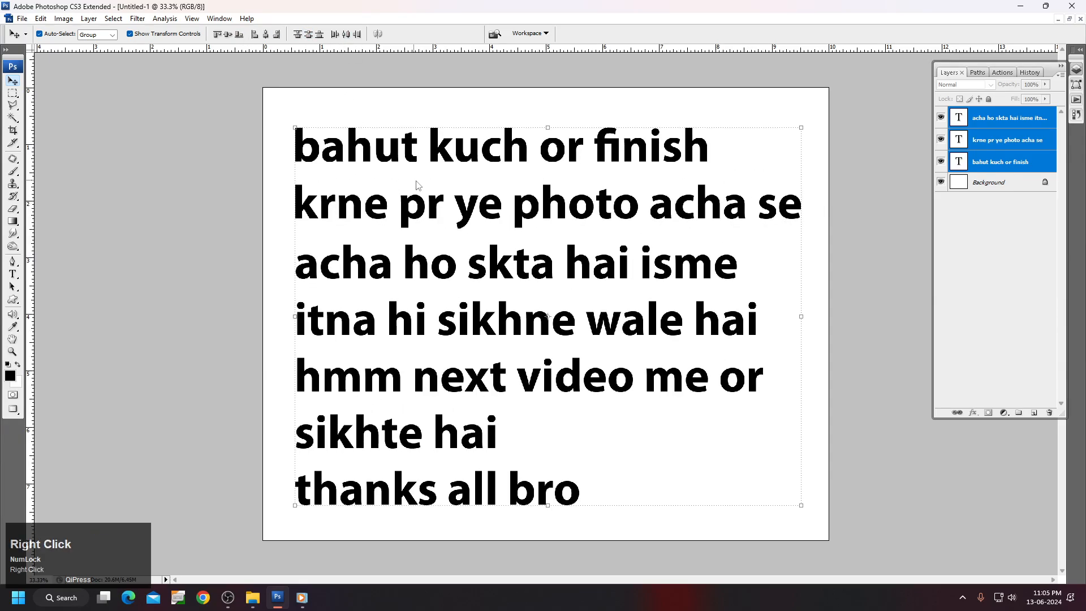
pyautogui.click(416, 182)
pyautogui.click(212, 162)
# - Switch to the portrait document and compare the retouched layer 01 with the original Background by toggling its visibility
pyautogui.hotkey('ctrl', 'Tab')
pyautogui.press('space')
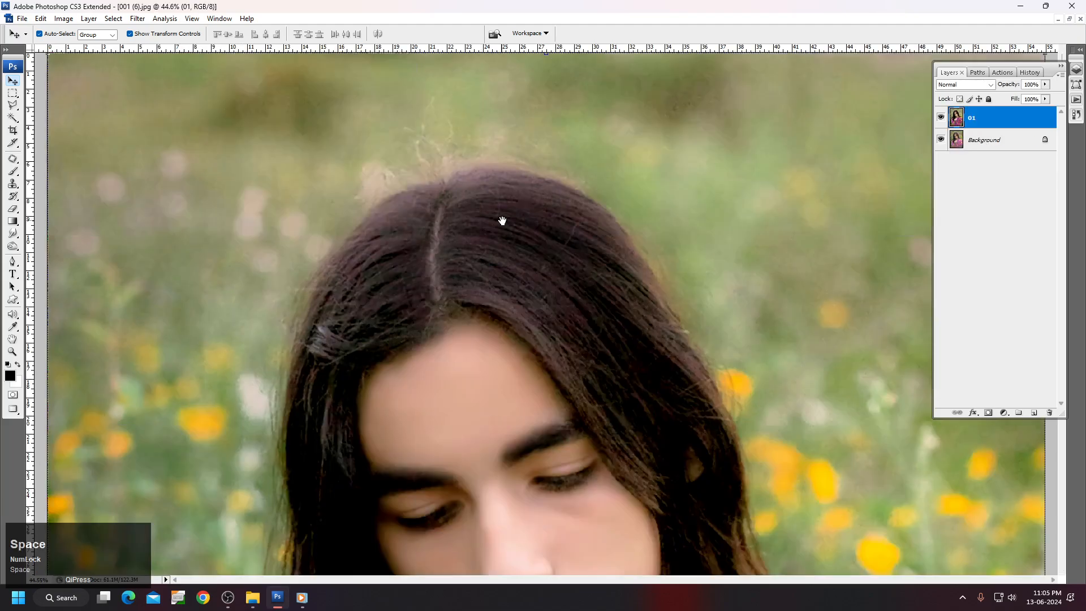
pyautogui.click(502, 220)
pyautogui.moveTo(336, 129); pyautogui.dragTo(837, 317)
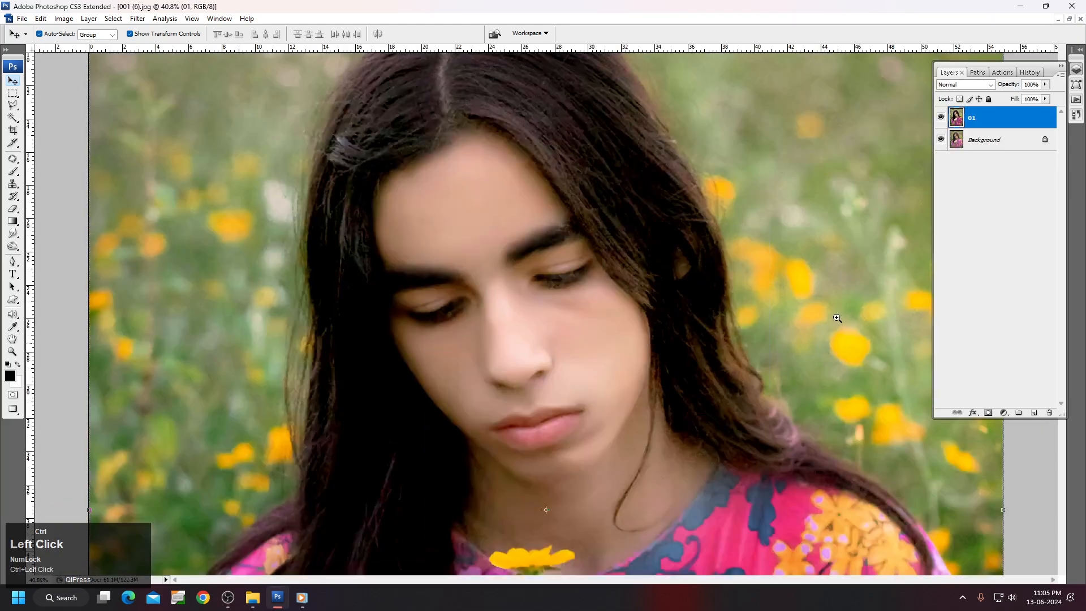
pyautogui.click(941, 117)
pyautogui.click(940, 117)
pyautogui.click(940, 118)
pyautogui.click(940, 117)
pyautogui.click(940, 118)
pyautogui.click(940, 117)
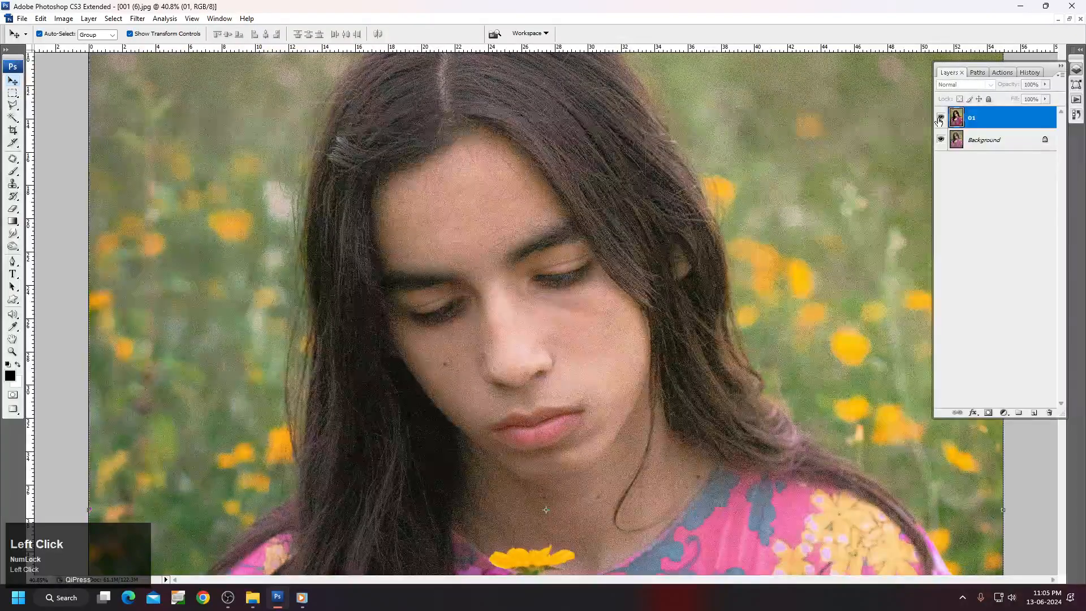
pyautogui.click(940, 118)
pyautogui.click(940, 118)
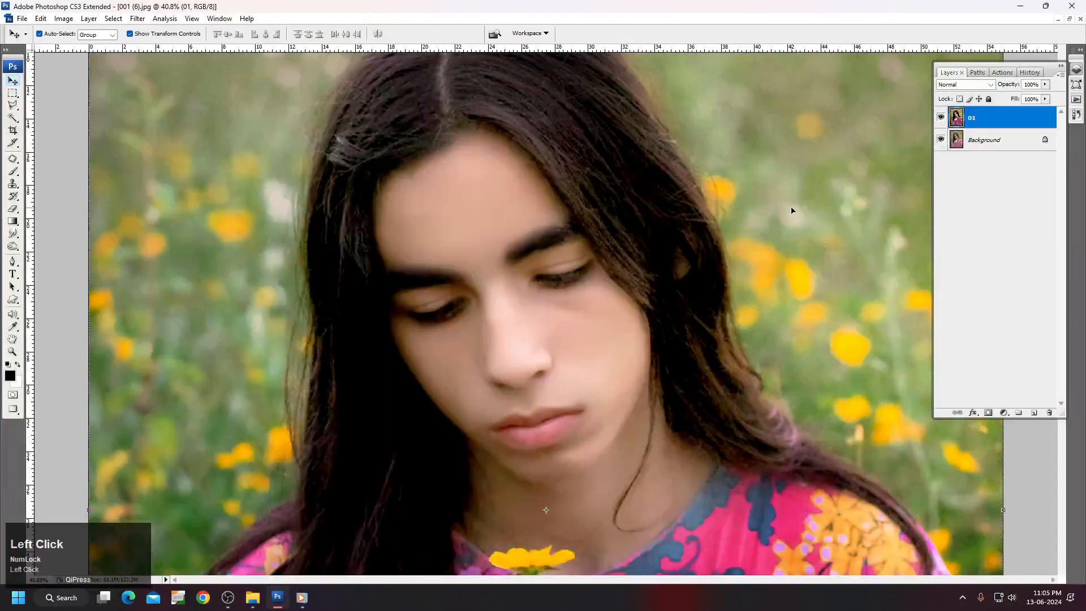
# - Compare the face close up with layer 01 shown and hidden to examine skin smoothness and grain
pyautogui.moveTo(350, 179); pyautogui.dragTo(672, 442)
pyautogui.moveTo(795, 461); pyautogui.dragTo(699, 425)
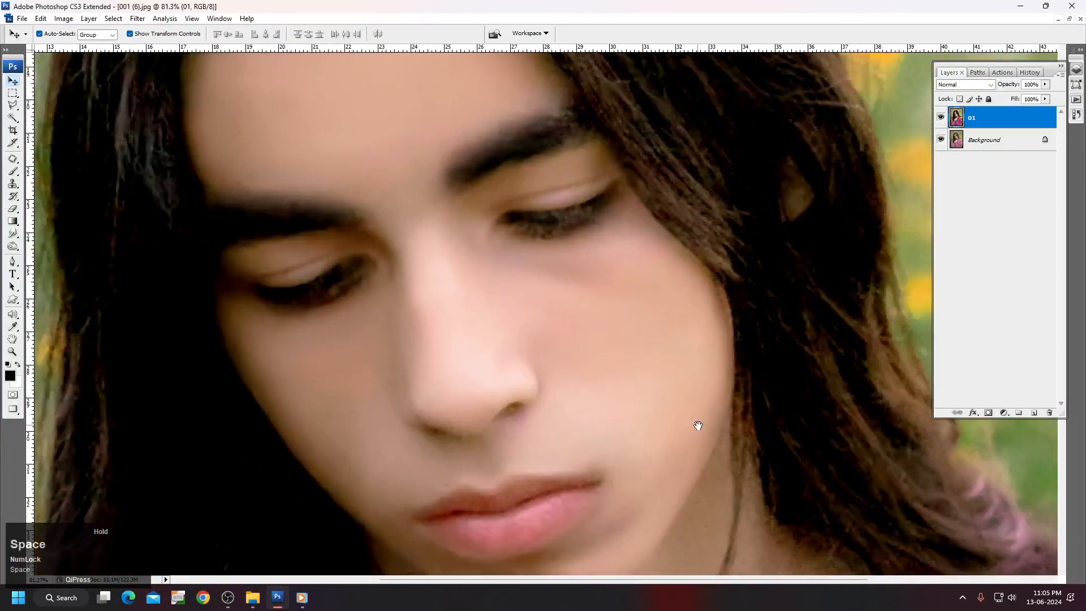
pyautogui.click(939, 118)
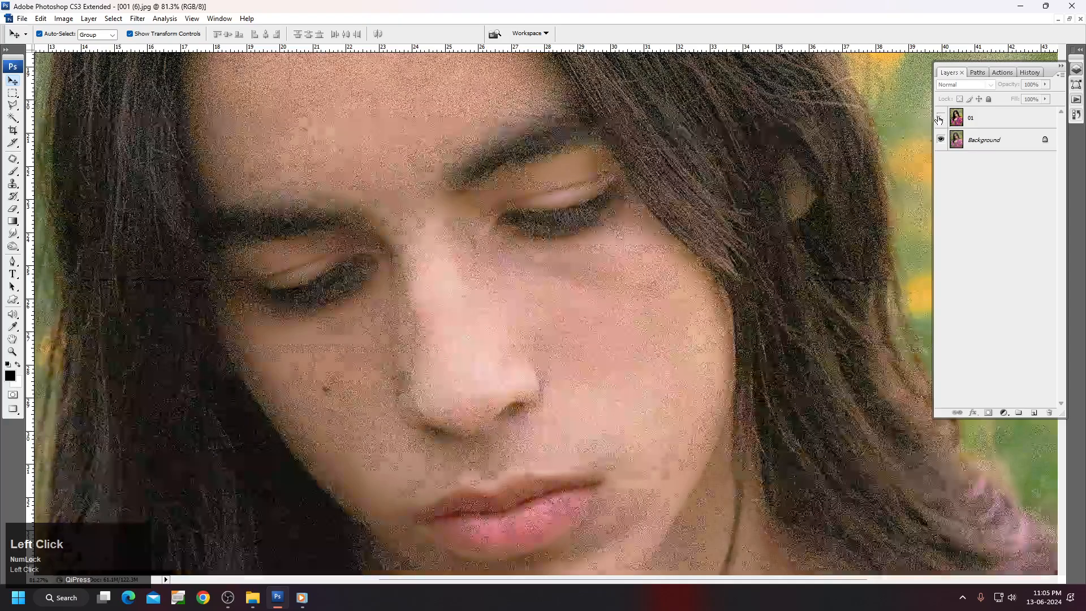
pyautogui.click(939, 118)
pyautogui.click(939, 119)
pyautogui.click(939, 118)
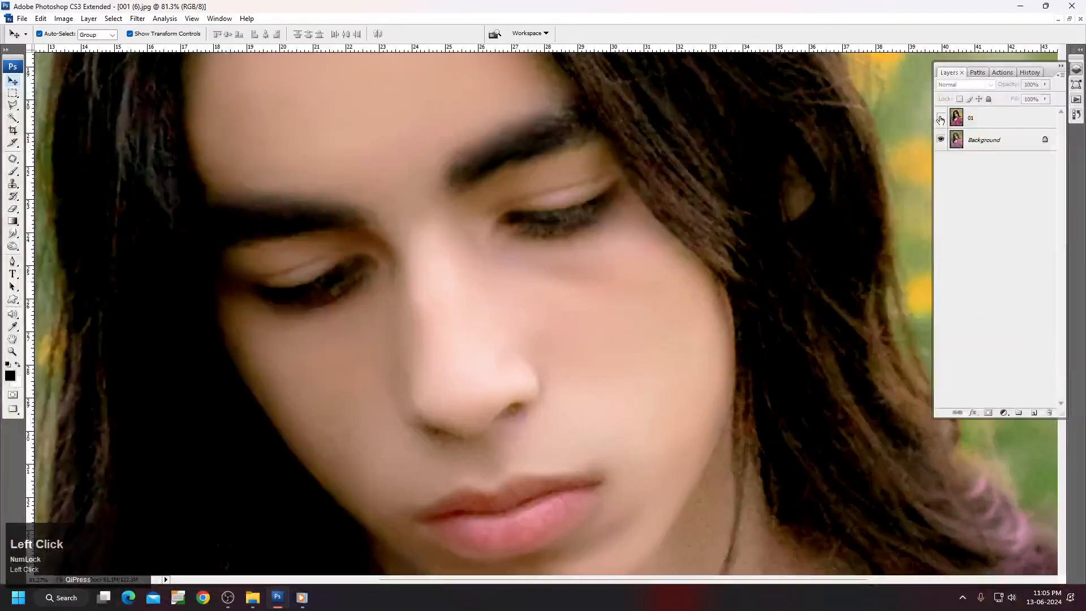
pyautogui.click(940, 118)
pyautogui.click(941, 118)
pyautogui.click(941, 119)
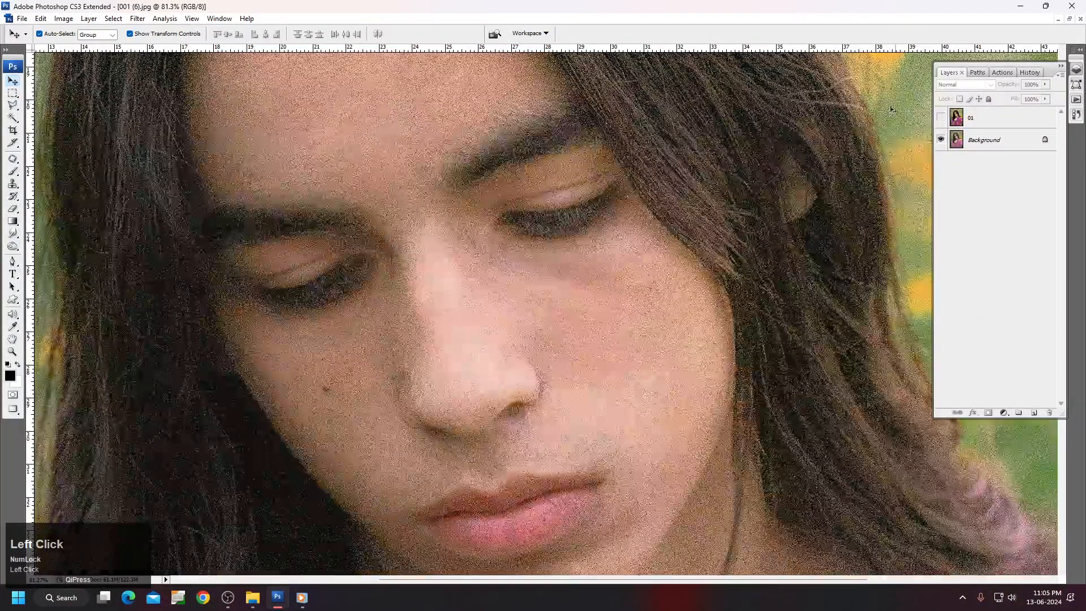